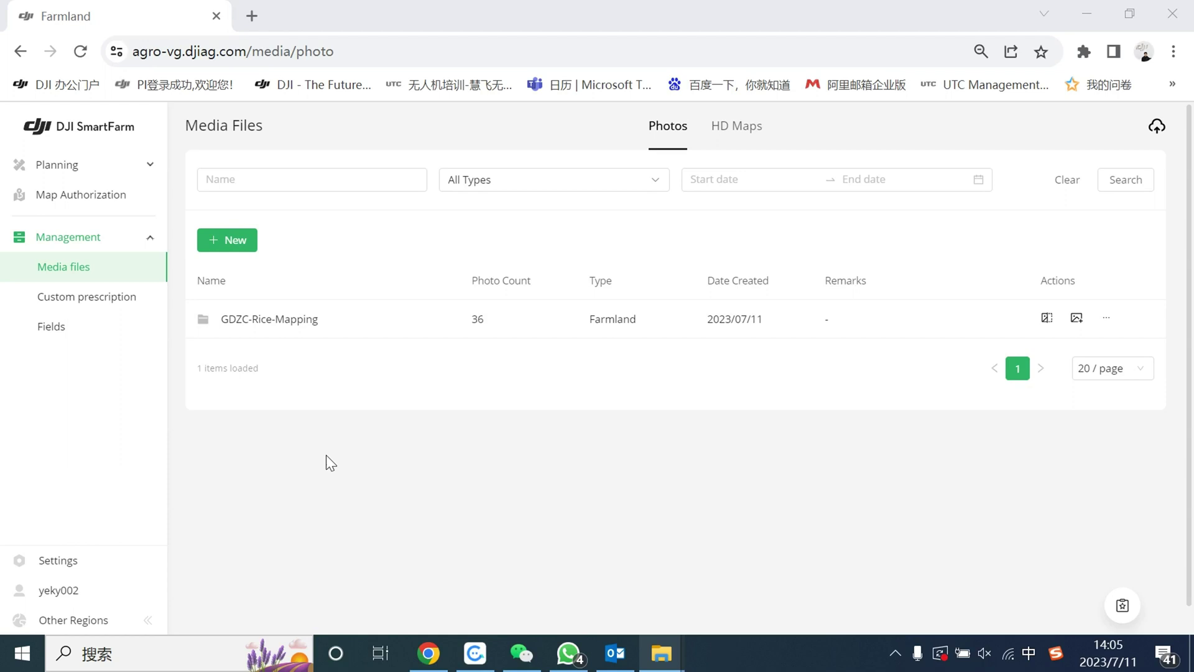
Step: Create the Multispectral folder GDZC-Rice-Mapping1 with all indices, save it, and choose Upload Now
{"action": "left_click", "coordinate": [235, 242]}
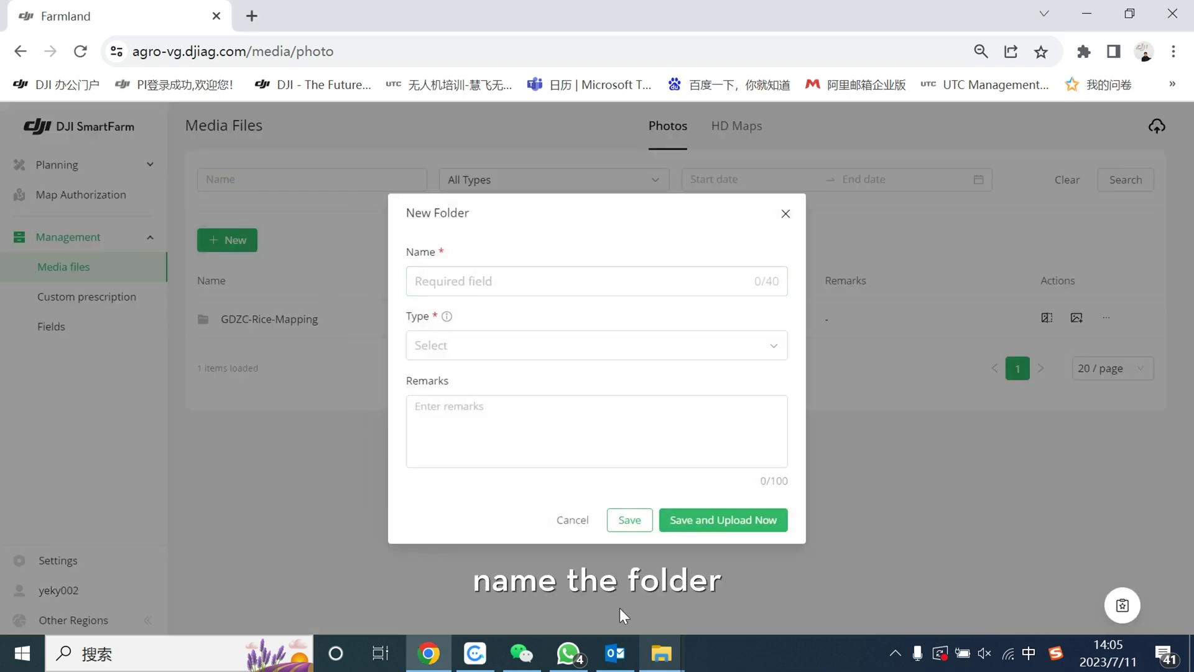
{"action": "left_click", "coordinate": [510, 282]}
{"action": "type", "text": "GDZC-Rice-Mapping"}
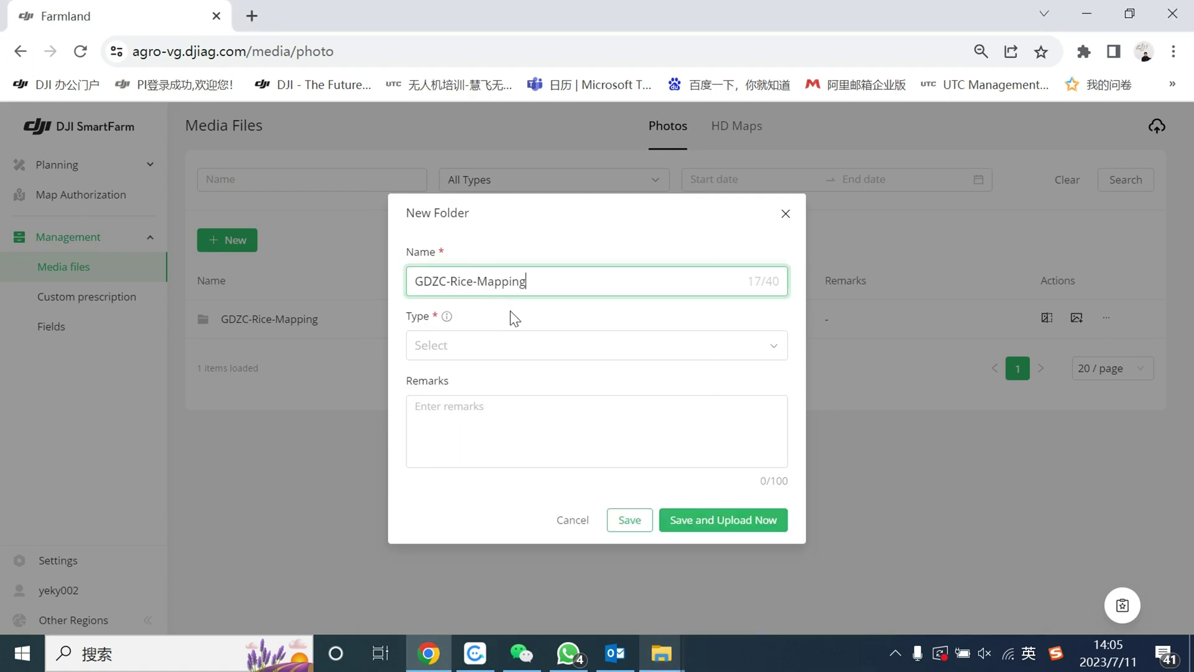
{"action": "type", "text": "1"}
{"action": "left_click", "coordinate": [584, 341]}
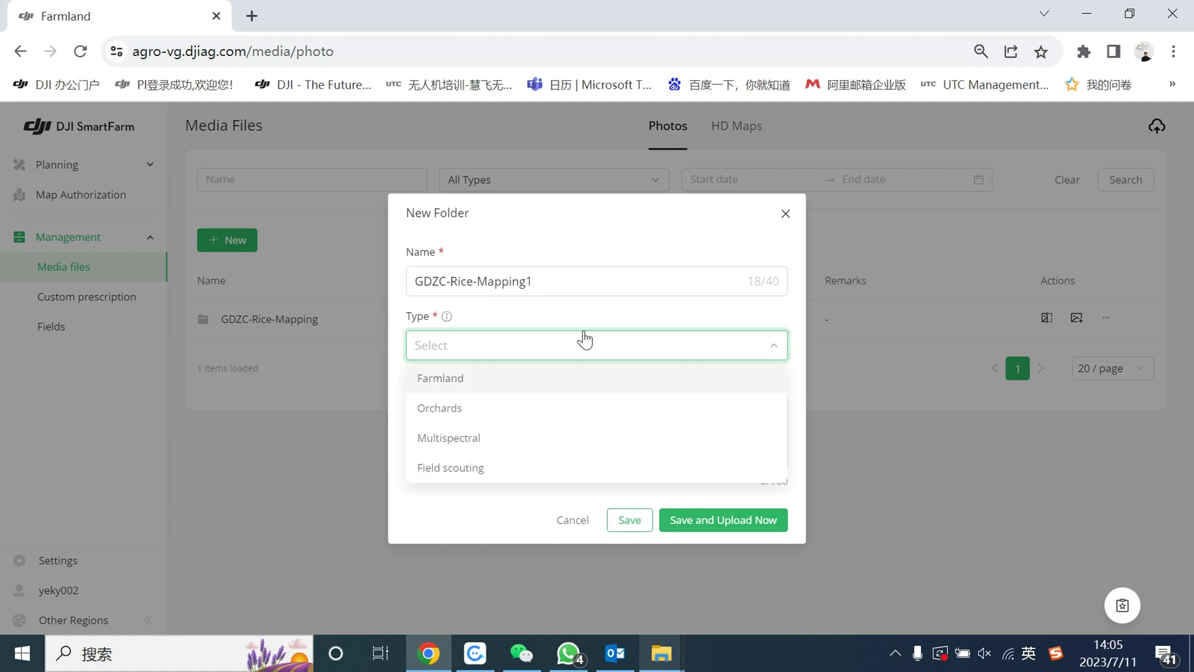
{"action": "left_click", "coordinate": [507, 447]}
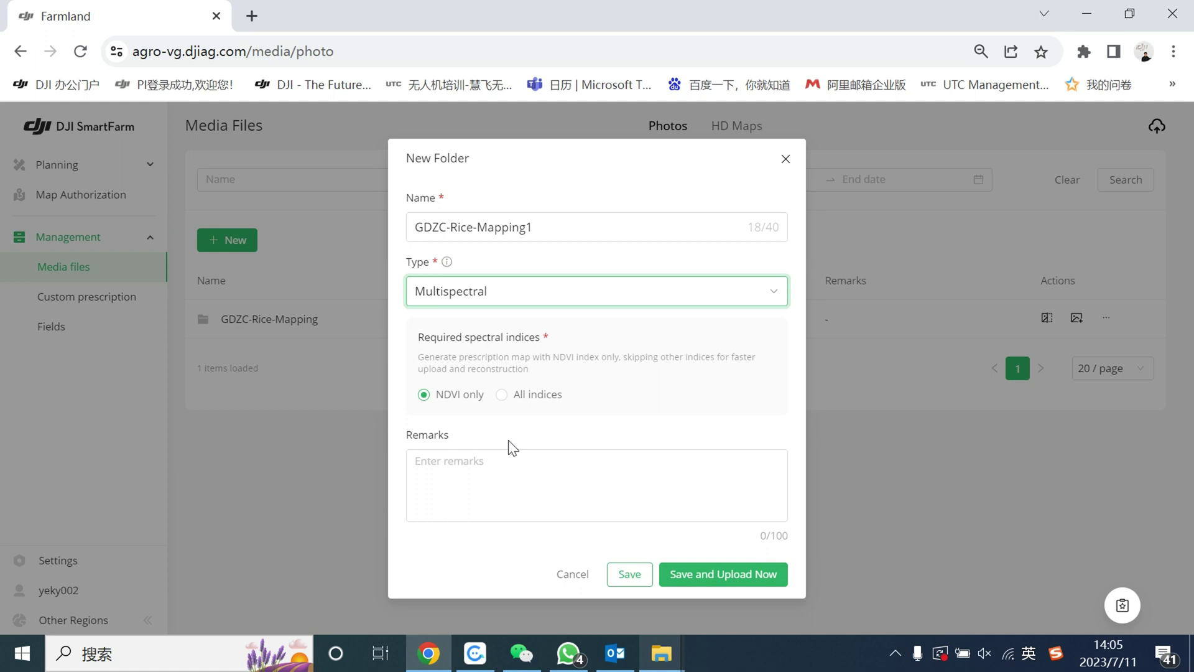
{"action": "left_click", "coordinate": [503, 398]}
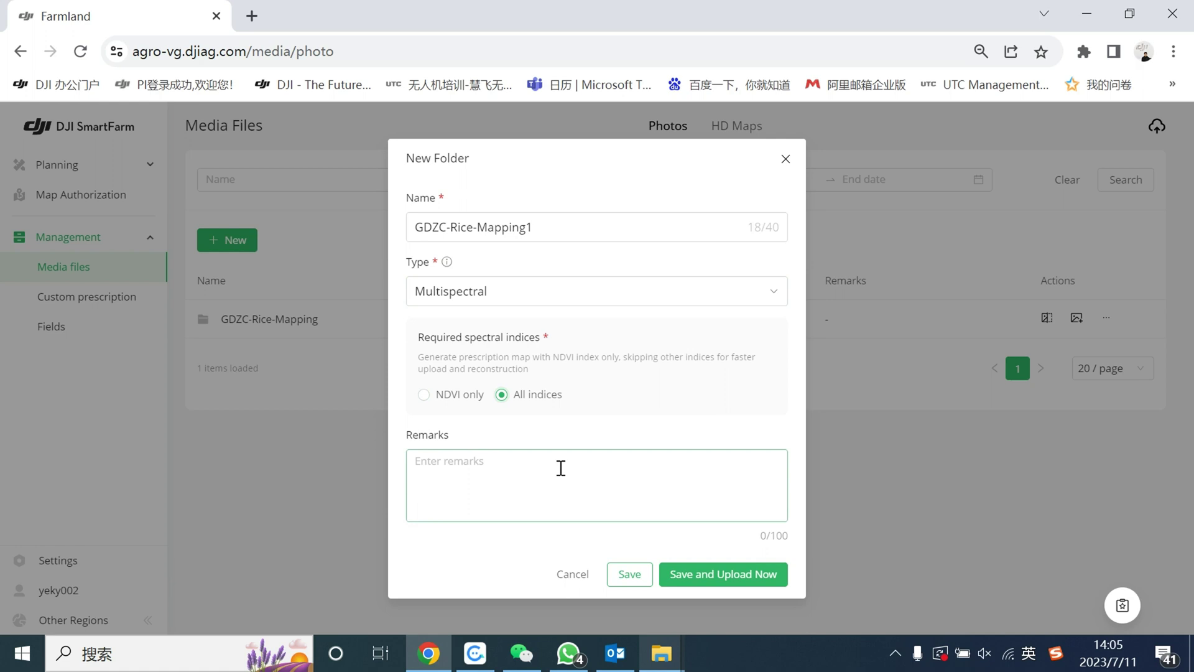
{"action": "left_click", "coordinate": [715, 572]}
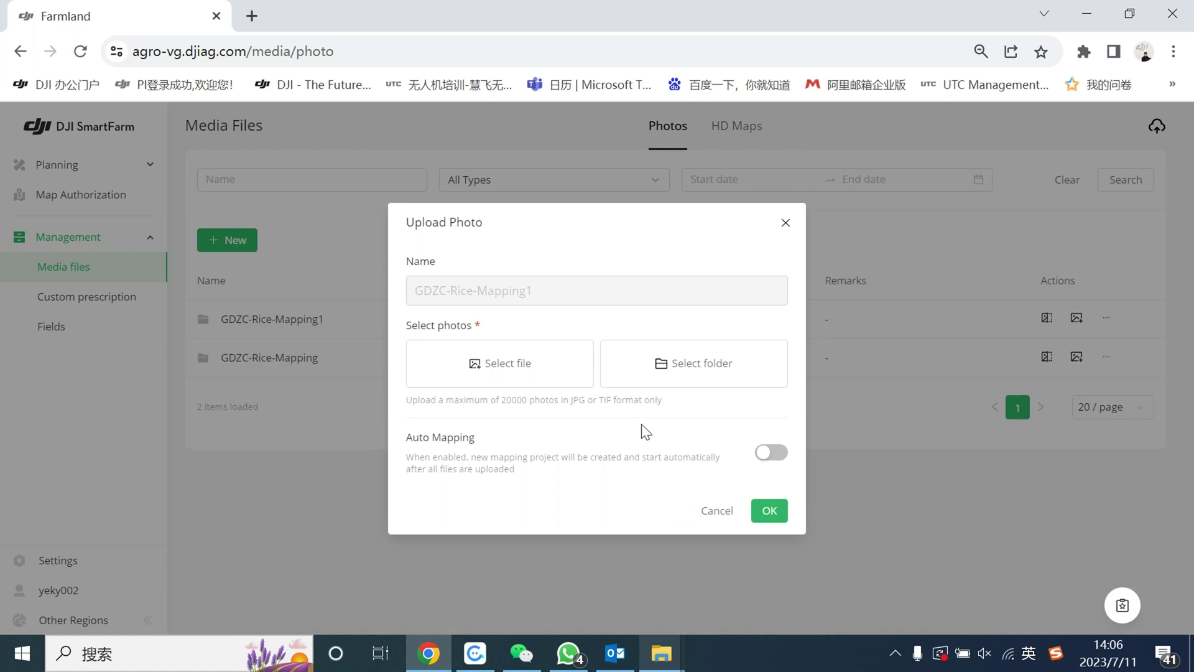
{"action": "left_click", "coordinate": [669, 365]}
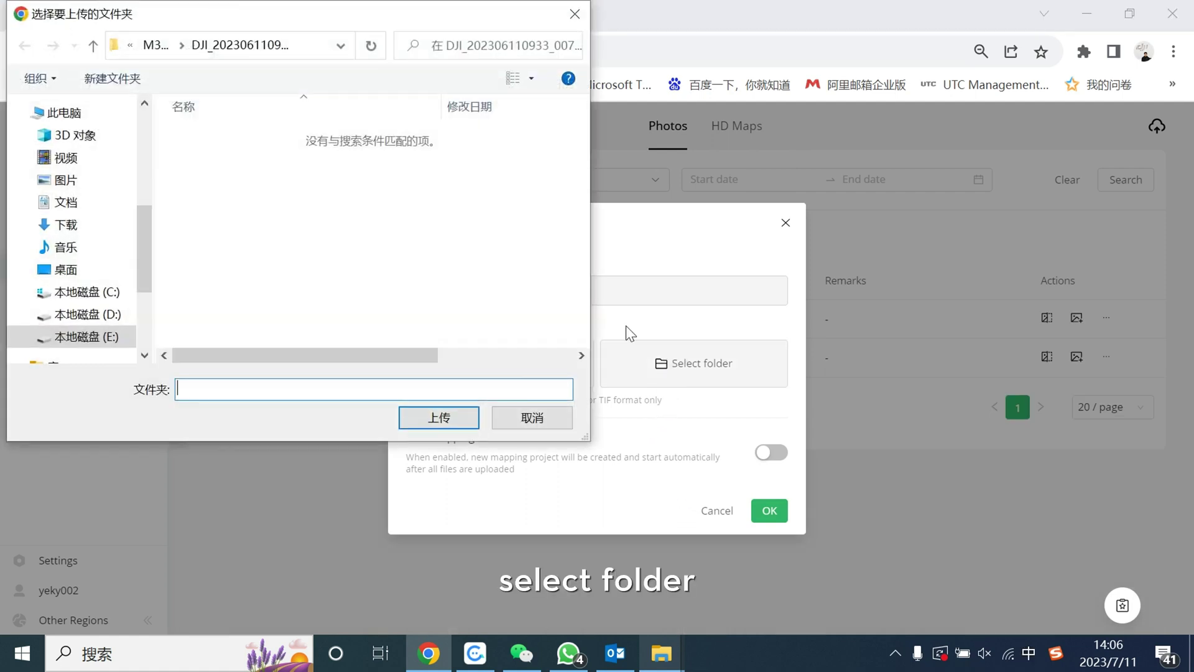
{"action": "left_click", "coordinate": [163, 45]}
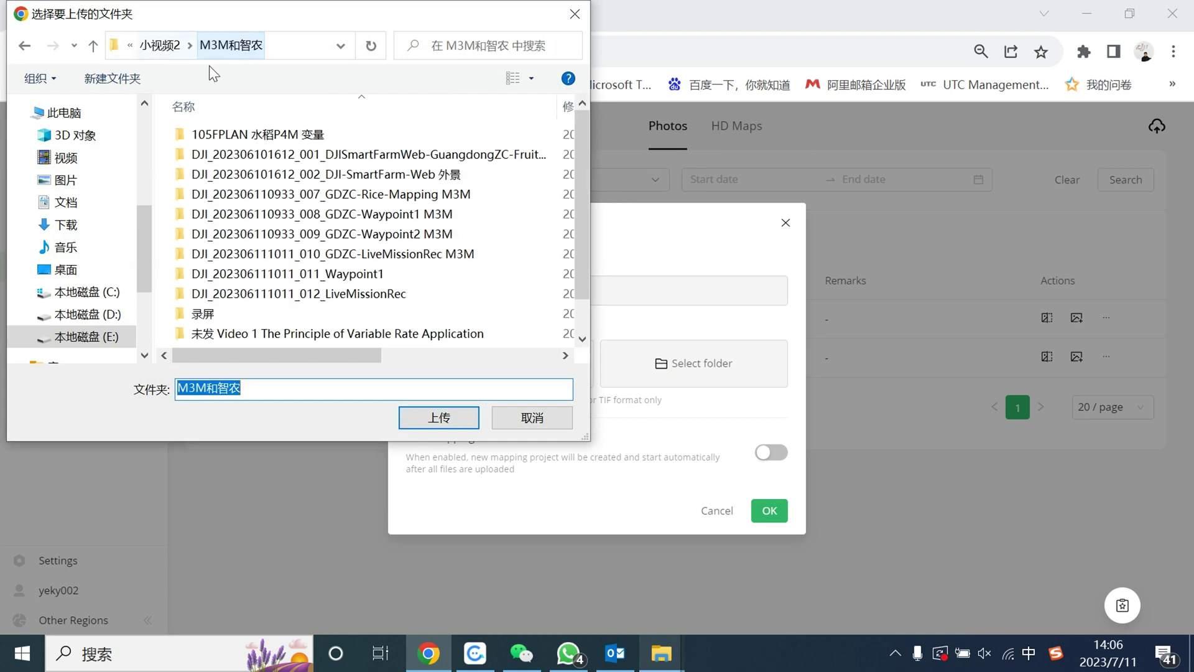
{"action": "left_click", "coordinate": [393, 195]}
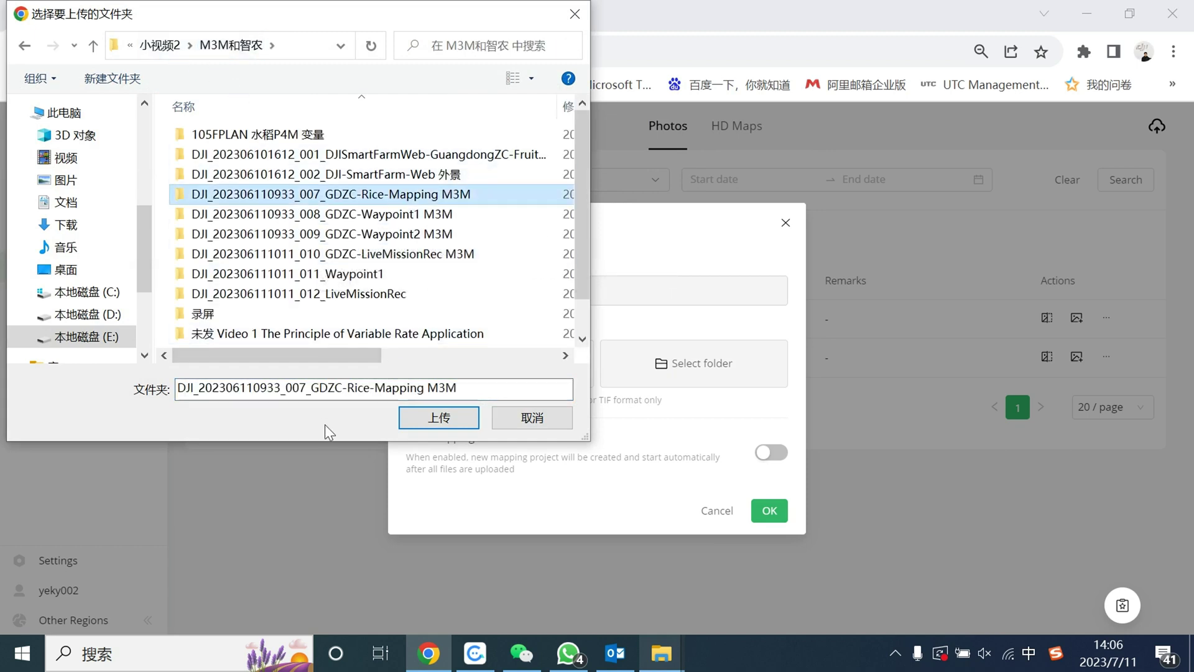
{"action": "left_click", "coordinate": [426, 419]}
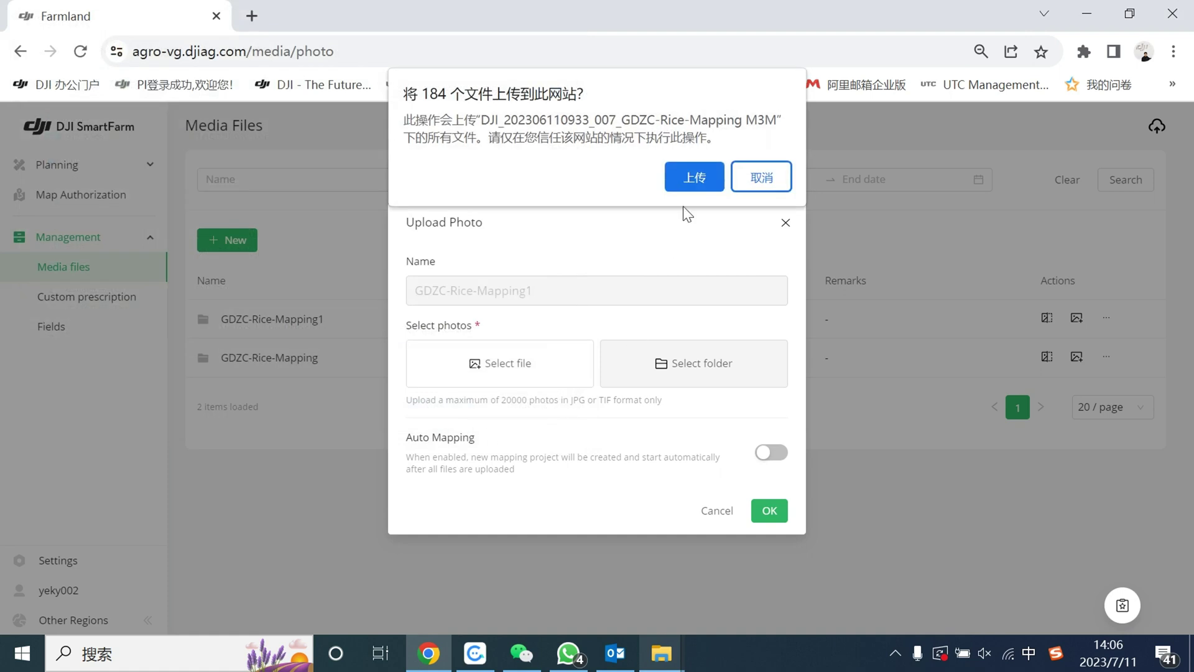
{"action": "left_click", "coordinate": [694, 177]}
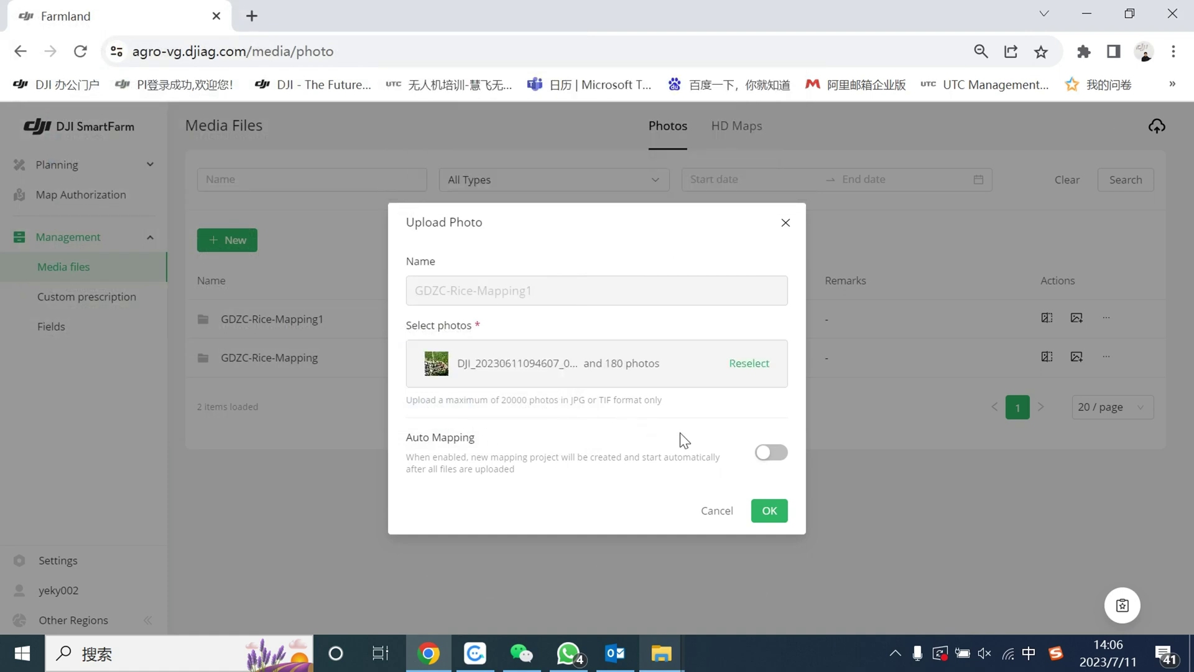
{"action": "left_click", "coordinate": [786, 454]}
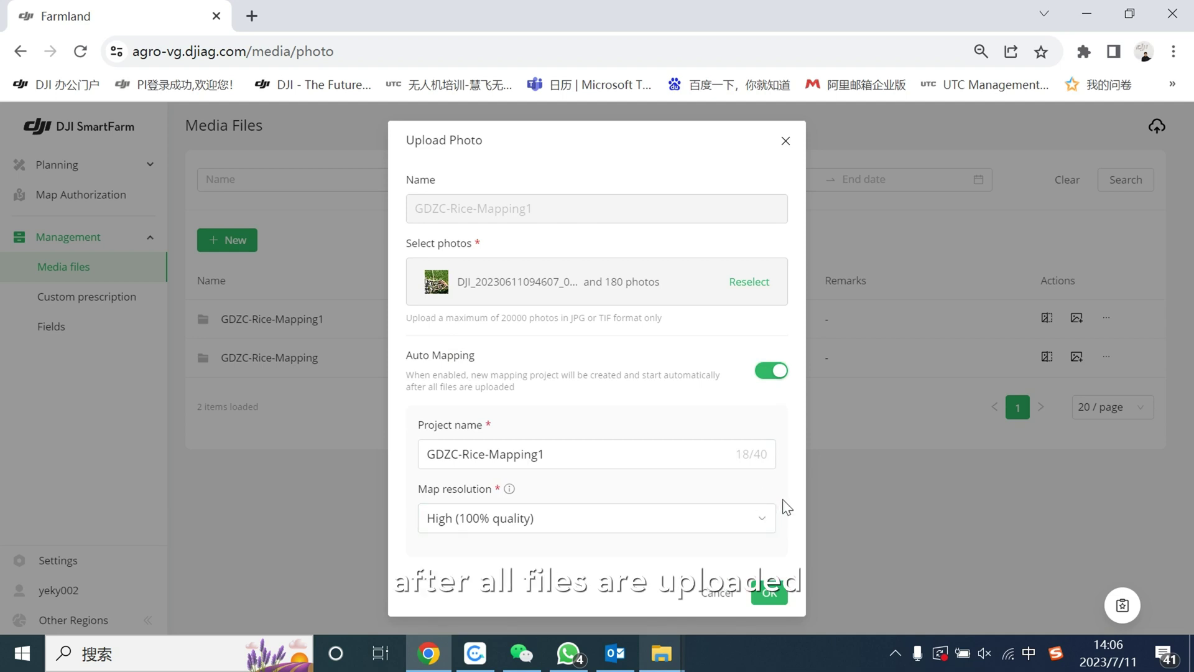
{"action": "left_click", "coordinate": [762, 519]}
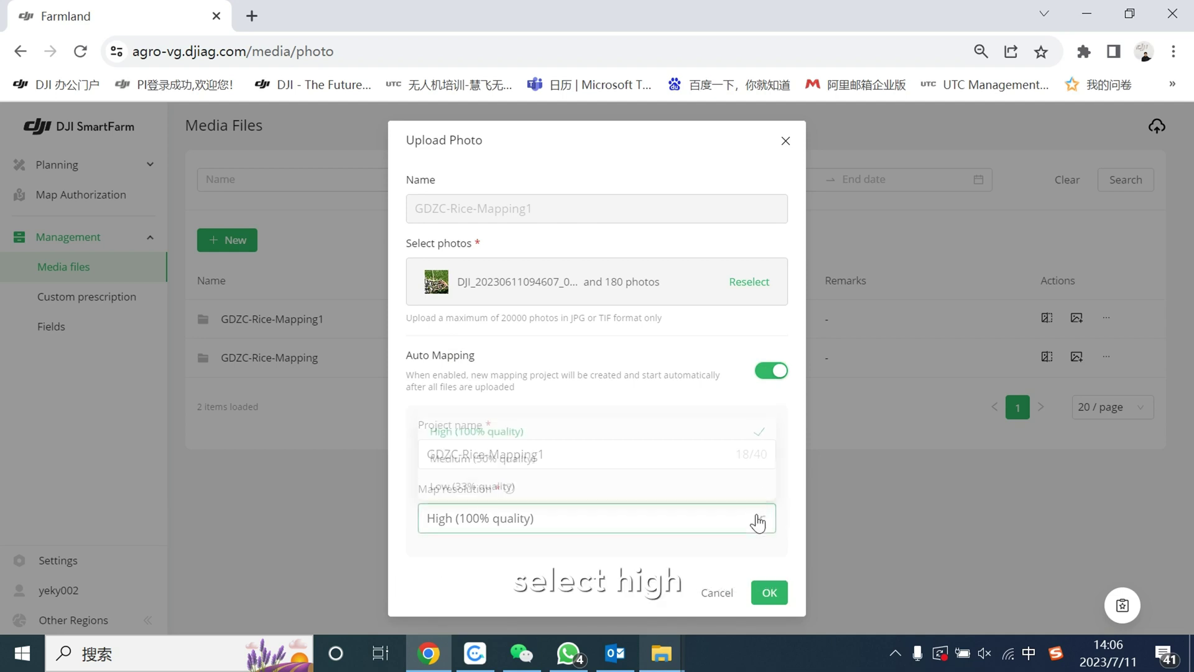
{"action": "left_click", "coordinate": [618, 430]}
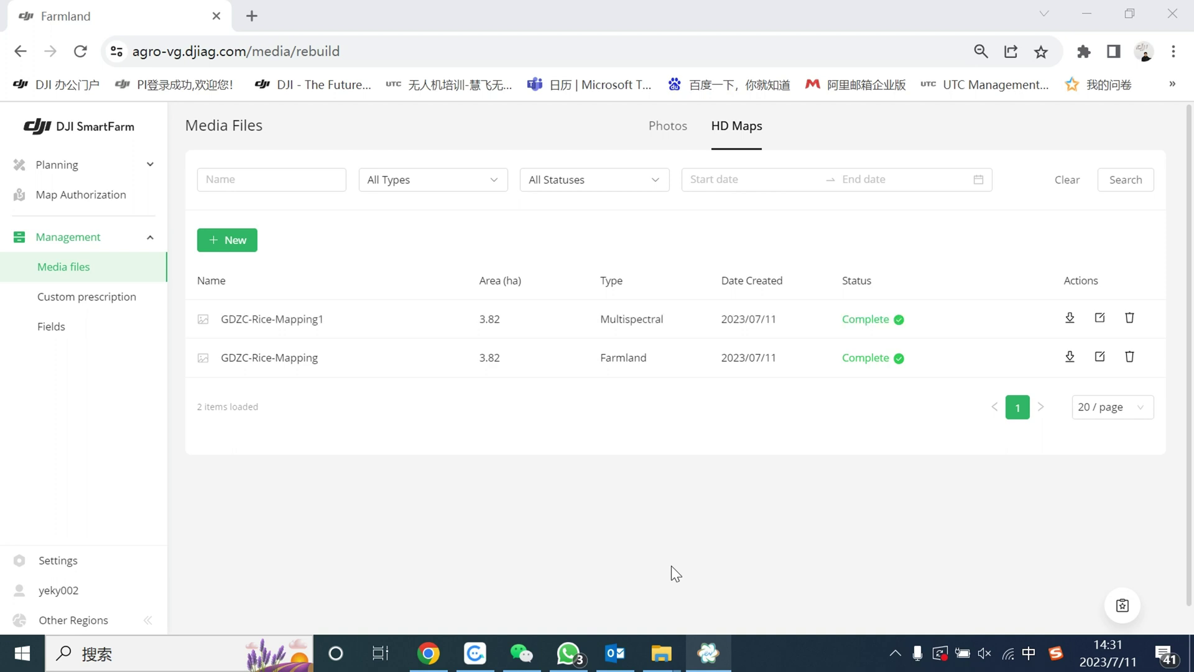
Step: Under Planning > Variable rate, open the GDZC-Rice-Mapping1 project and hide the project list
{"action": "left_click", "coordinate": [118, 176]}
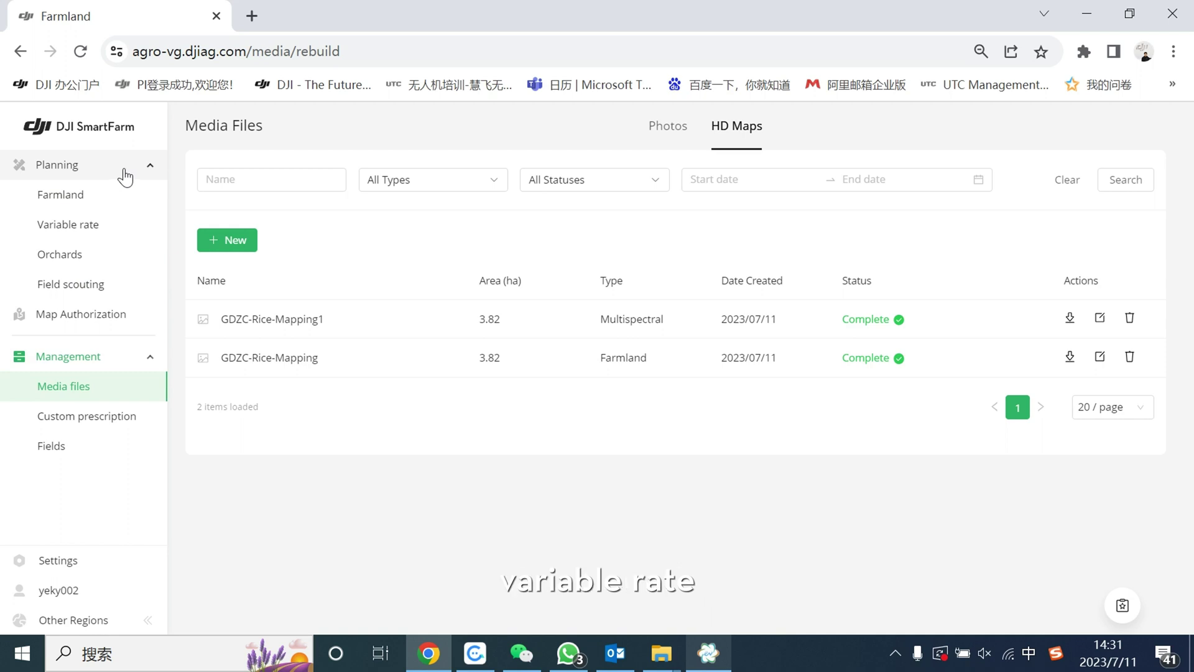
{"action": "left_click", "coordinate": [113, 235]}
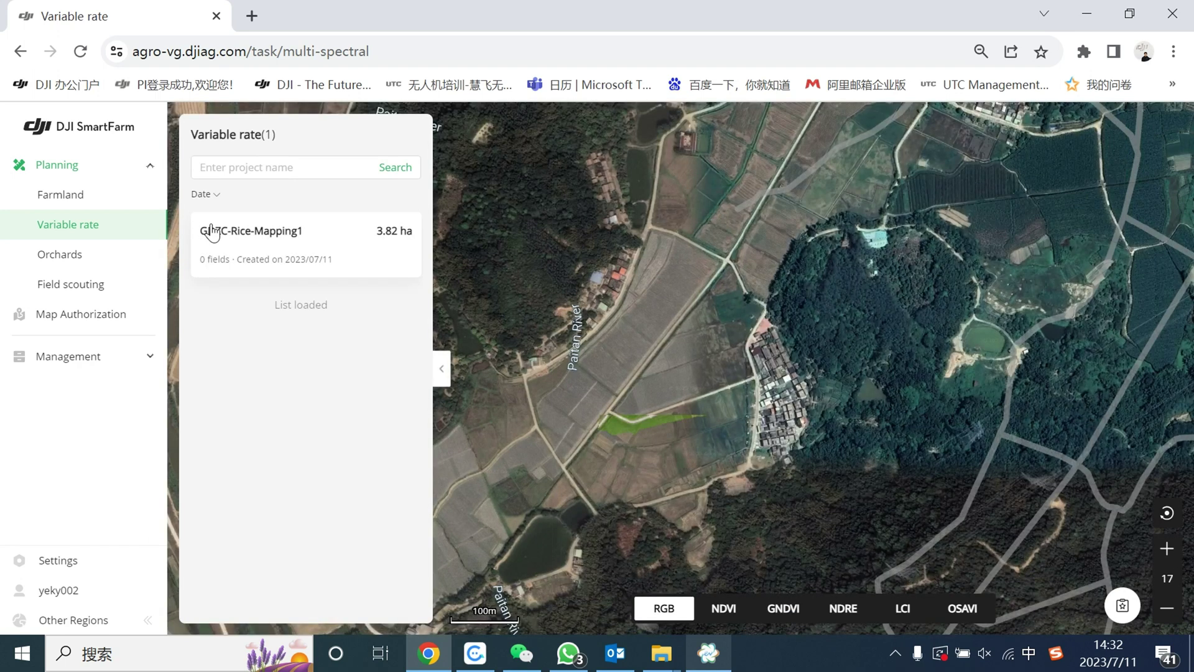
{"action": "left_click", "coordinate": [212, 232]}
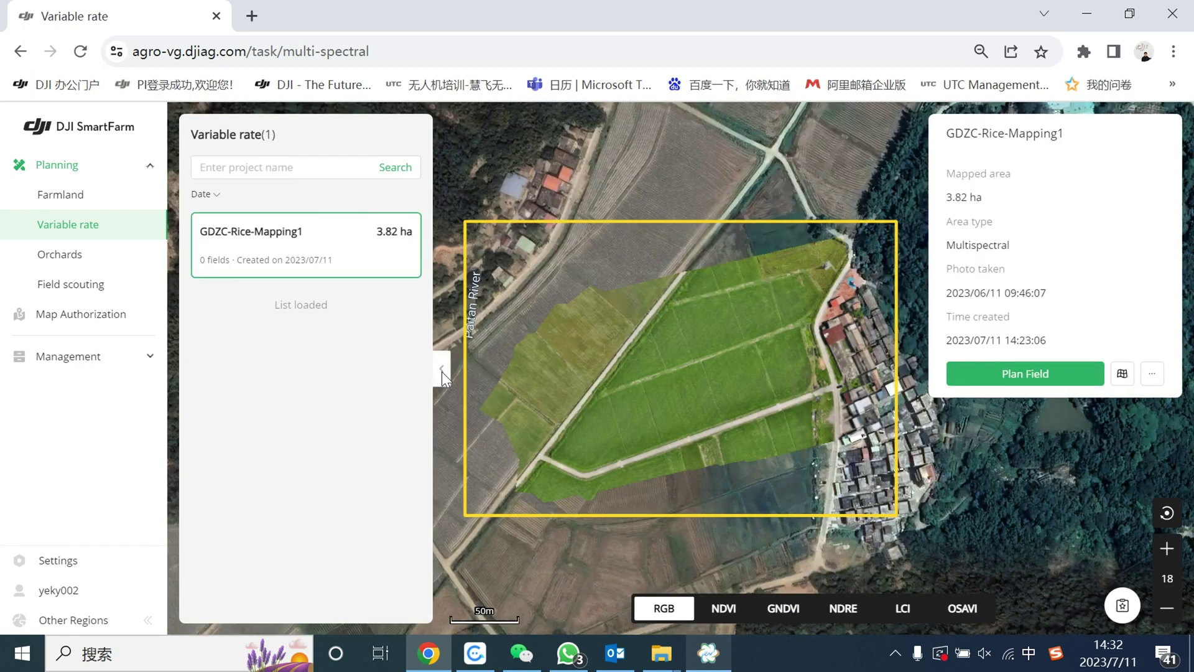
{"action": "left_click", "coordinate": [442, 371]}
Step: Preview the field under the NDVI, GNDVI, NDRE, LCI and OSAVI index layers
{"action": "left_click", "coordinate": [588, 615]}
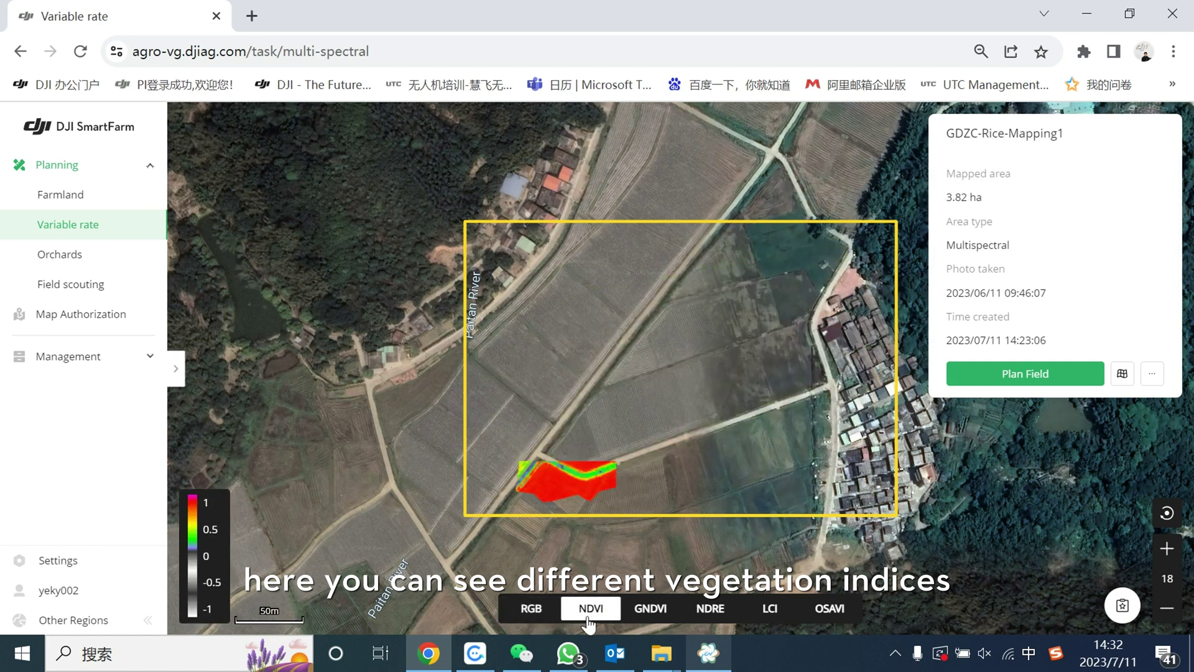
{"action": "scroll", "coordinate": [655, 476], "scroll_direction": "up", "scroll_amount": 3}
{"action": "scroll", "coordinate": [655, 476], "scroll_direction": "down", "scroll_amount": 3}
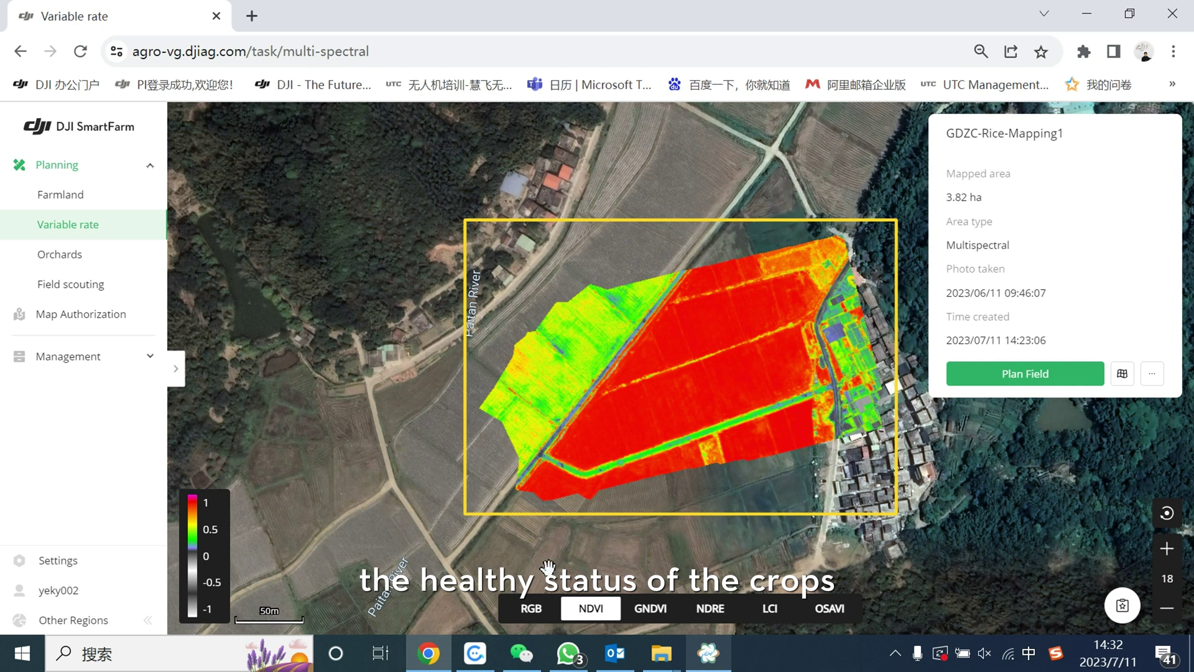
{"action": "left_click", "coordinate": [655, 614]}
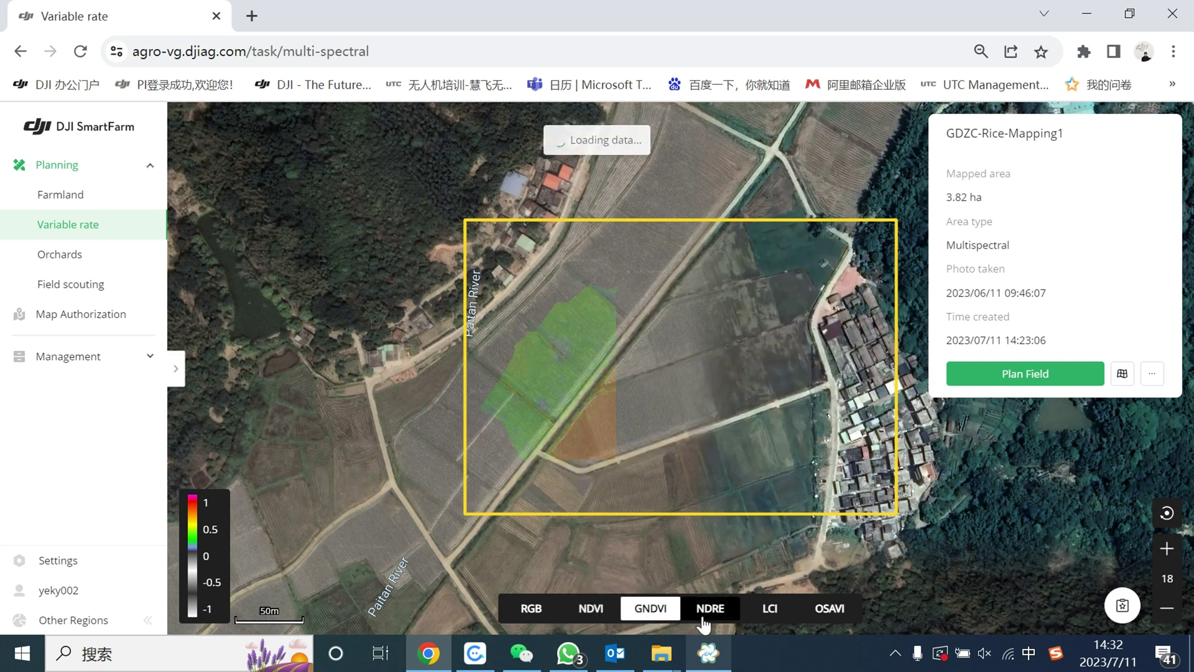
{"action": "left_click", "coordinate": [704, 615]}
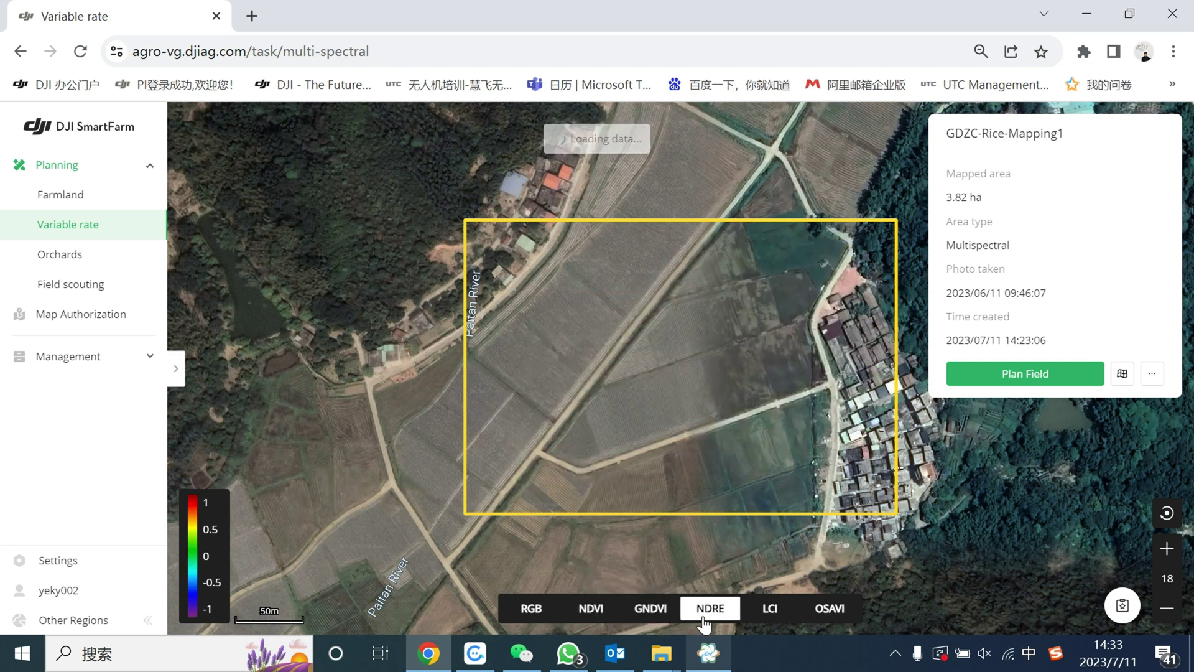
{"action": "left_click", "coordinate": [771, 612]}
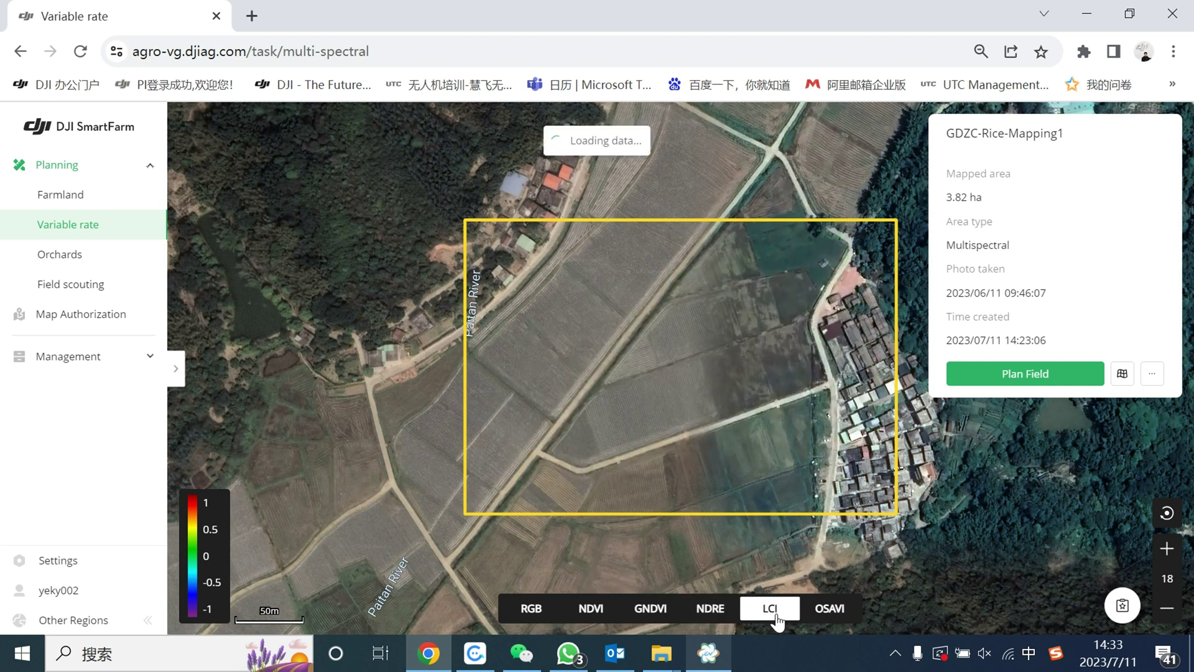
{"action": "left_click", "coordinate": [829, 615]}
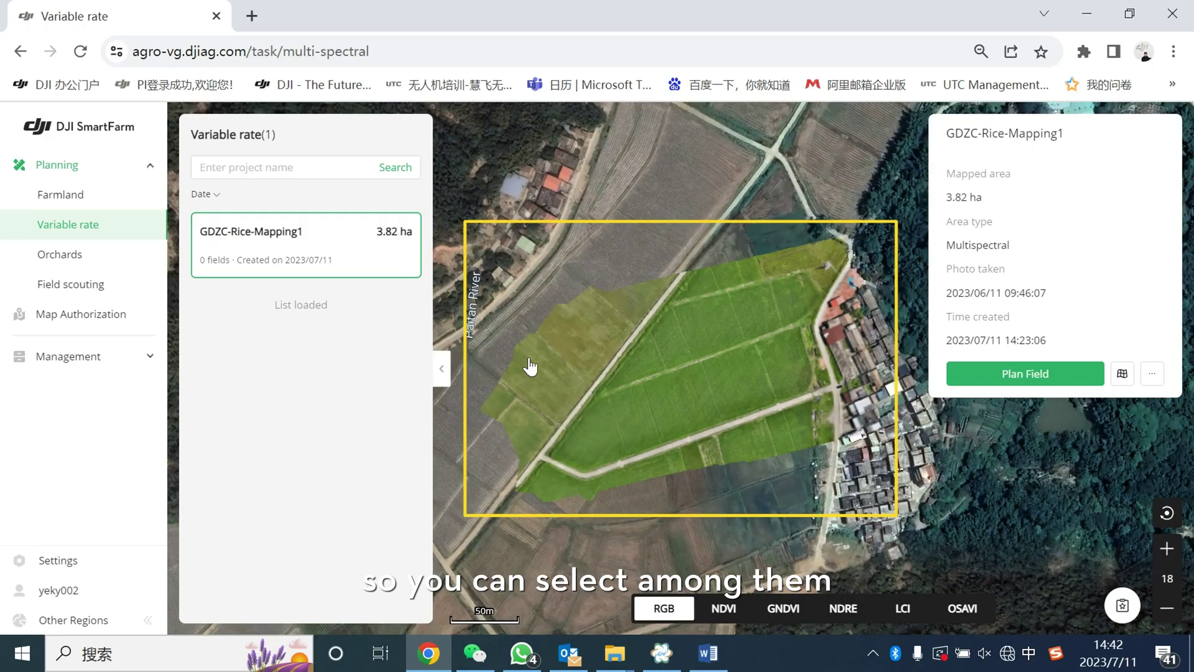
Step: Start Plan Field and draw a seven-corner field boundary on the map, closing it at the first corner
{"action": "left_click", "coordinate": [443, 368]}
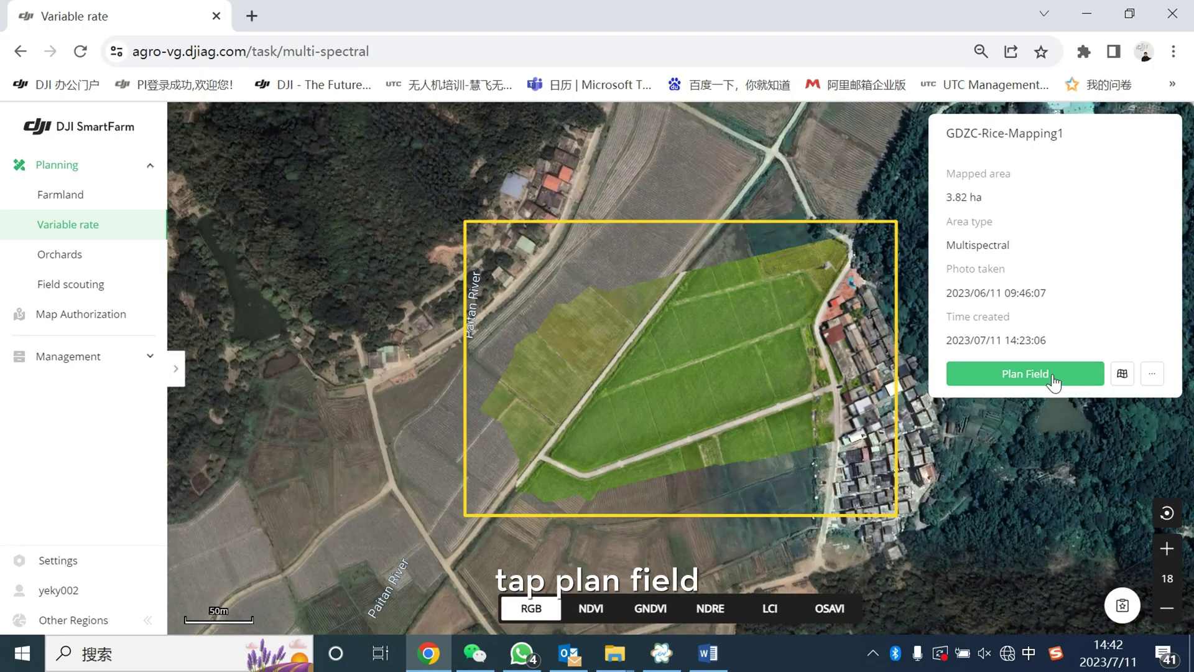
{"action": "left_click", "coordinate": [1049, 374]}
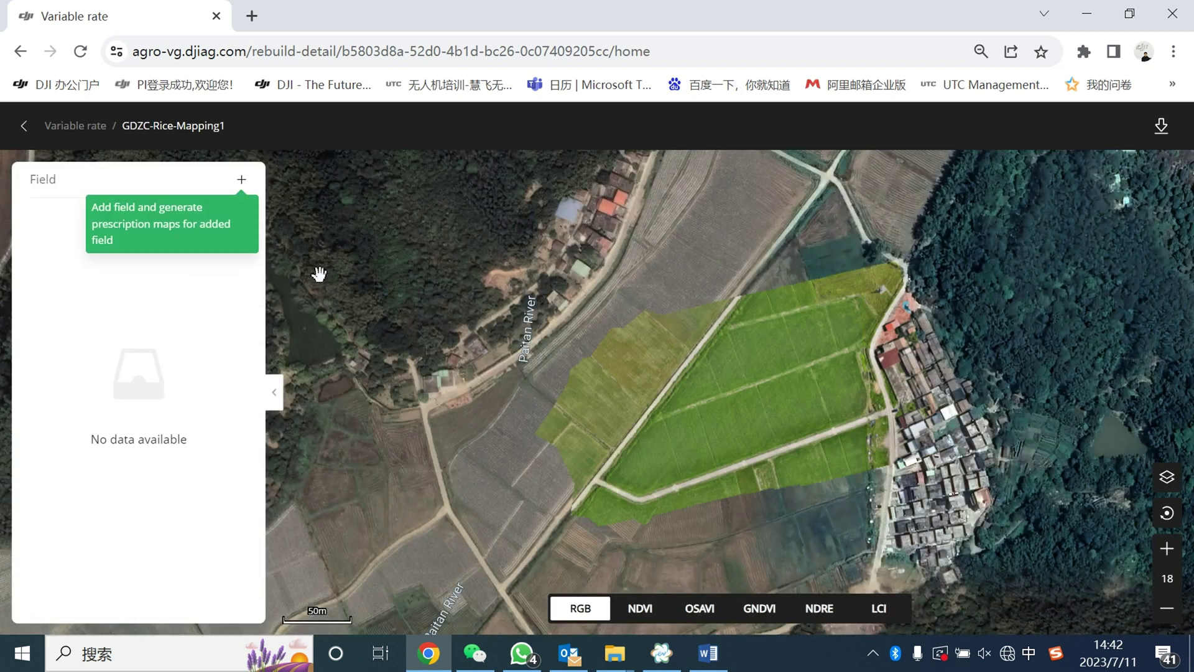
{"action": "left_click", "coordinate": [241, 185]}
{"action": "left_click", "coordinate": [245, 224]}
{"action": "left_click", "coordinate": [713, 335]}
{"action": "left_click", "coordinate": [858, 301]}
{"action": "left_click", "coordinate": [873, 320]}
{"action": "left_click", "coordinate": [855, 346]}
{"action": "left_click", "coordinate": [867, 409]}
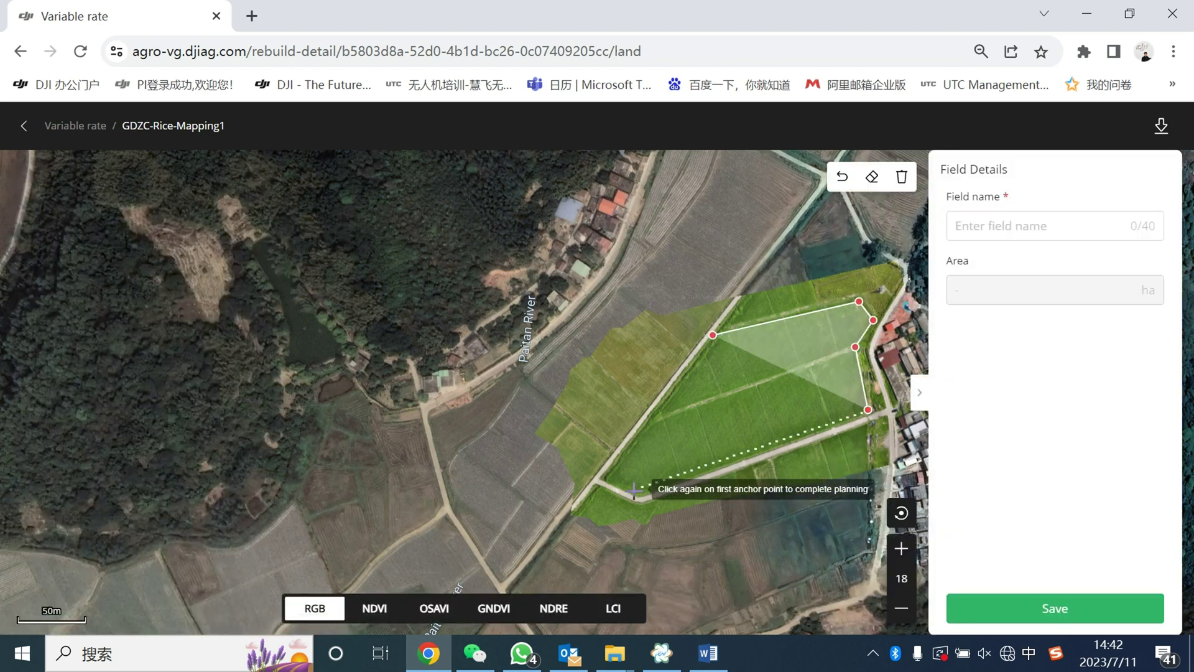
{"action": "left_click", "coordinate": [642, 498]}
{"action": "left_click", "coordinate": [599, 480]}
{"action": "left_click", "coordinate": [713, 334]}
Step: Name the field 'GDZC-Rice-Mapping VRA' and save it
{"action": "left_click", "coordinate": [991, 225]}
{"action": "type", "text": "GDZC-Rice-Mapping"}
{"action": "type", "text": "VRA"}
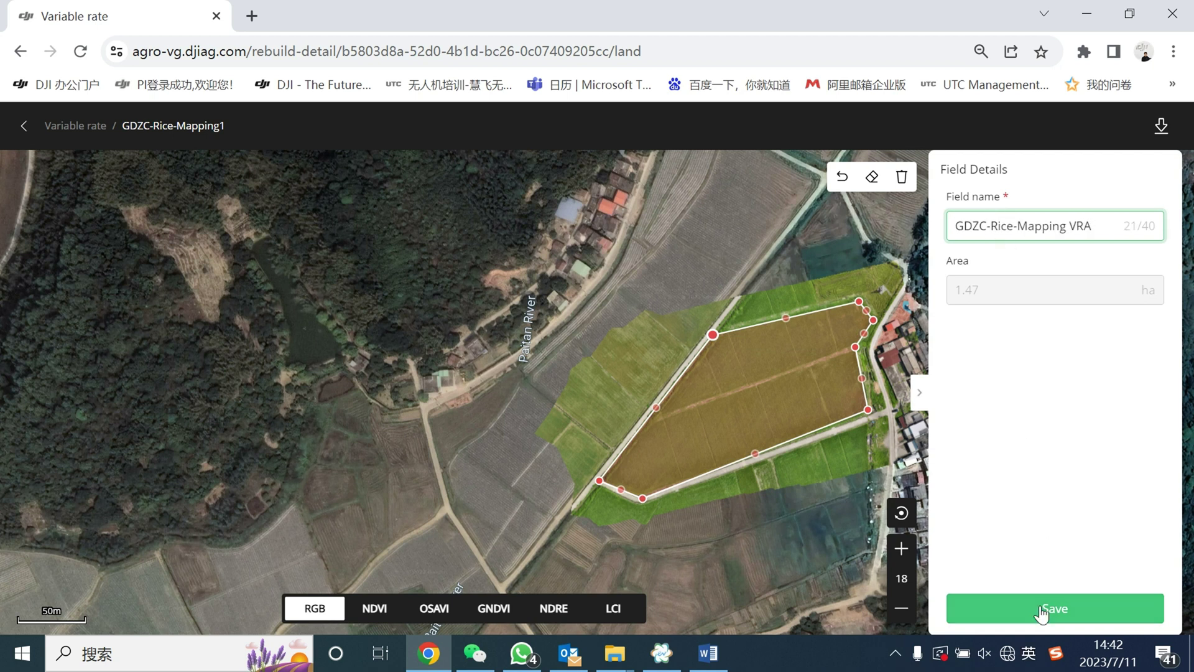
{"action": "left_click", "coordinate": [1042, 613]}
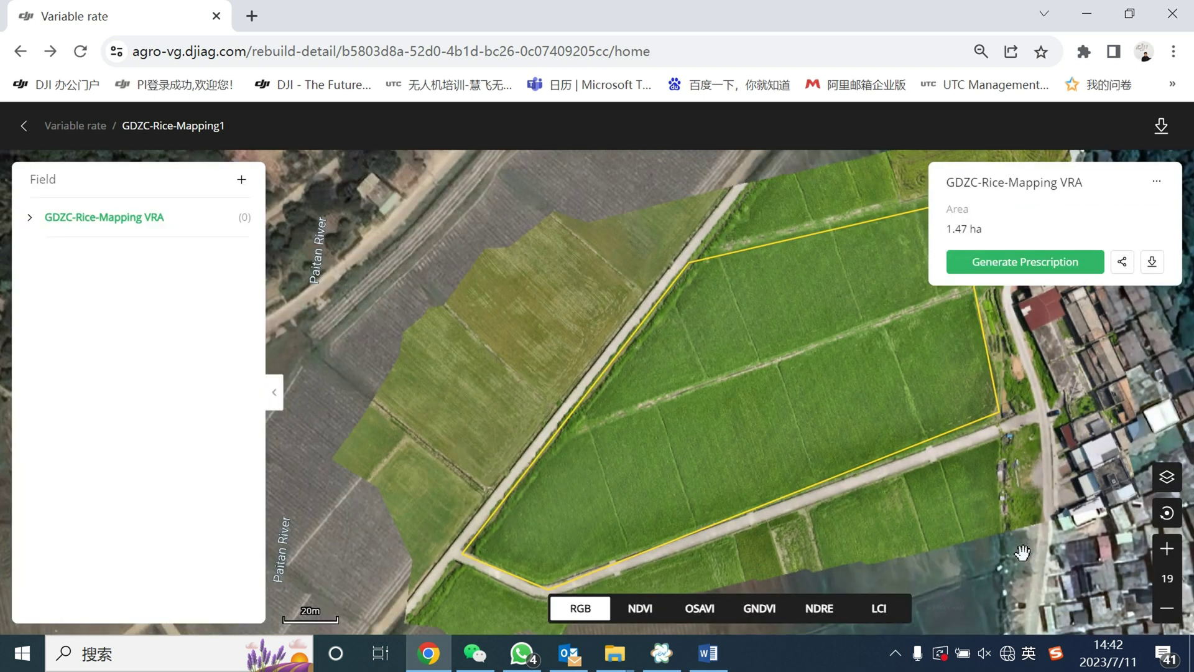
{"action": "left_click", "coordinate": [1156, 180]}
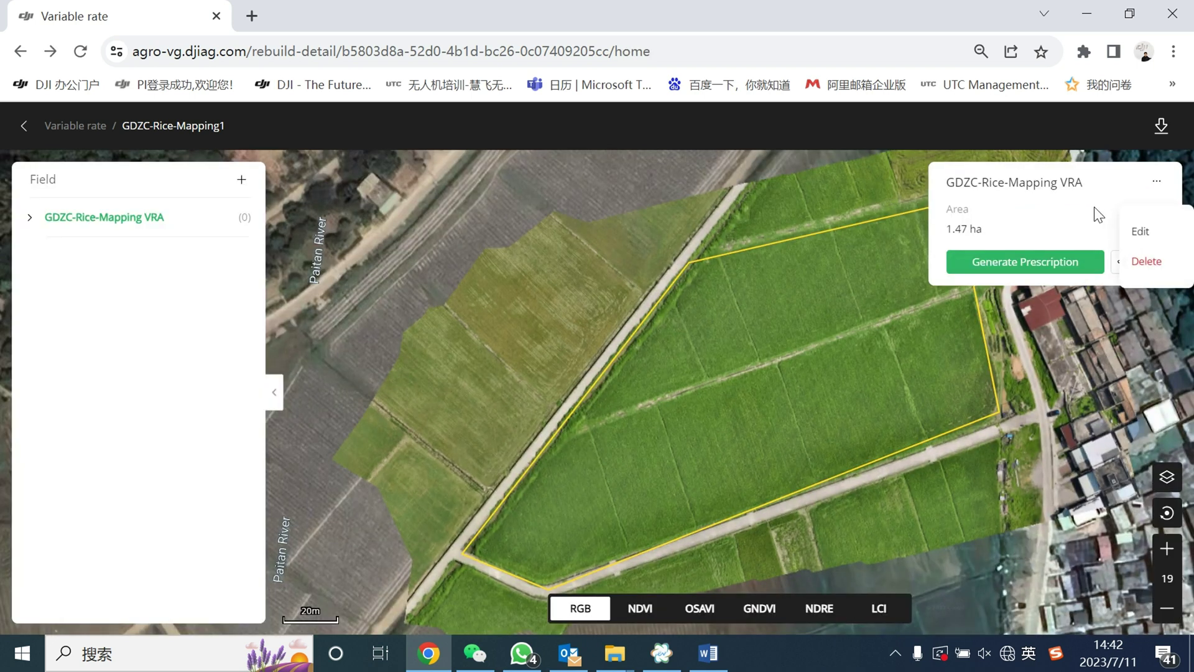
Step: Create a 2-class GNDVI zonation prescription, adjusting the zone split until it sits at 0.71
{"action": "left_click", "coordinate": [1055, 263]}
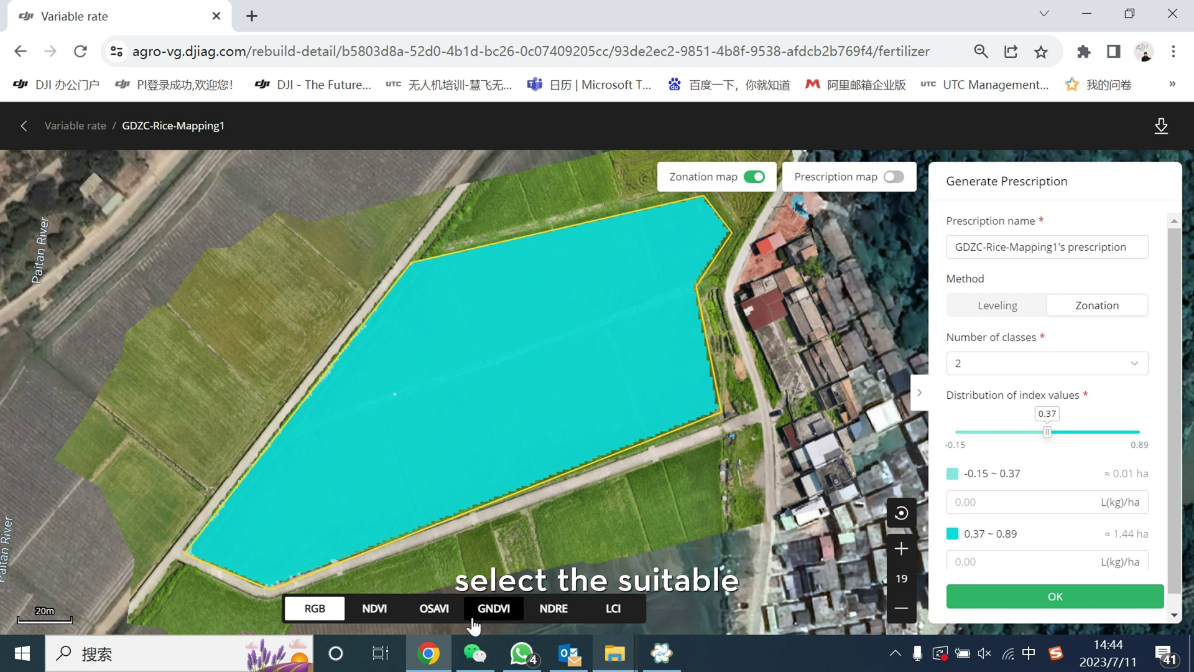
{"action": "left_click", "coordinate": [493, 609]}
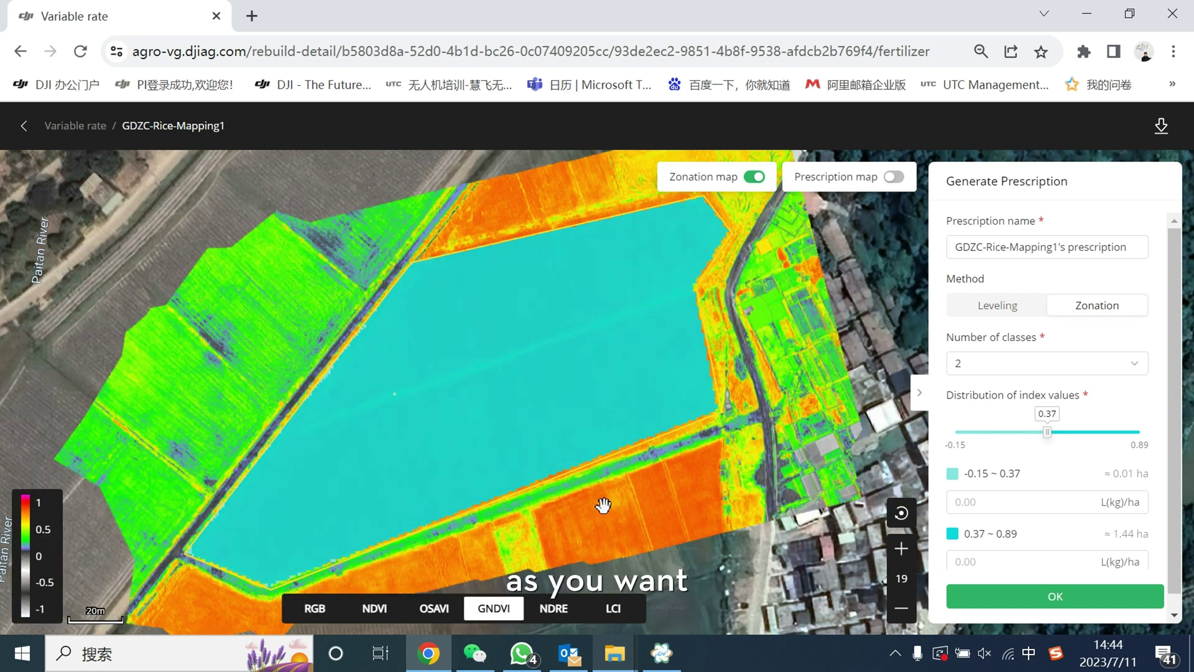
{"action": "left_click", "coordinate": [753, 177]}
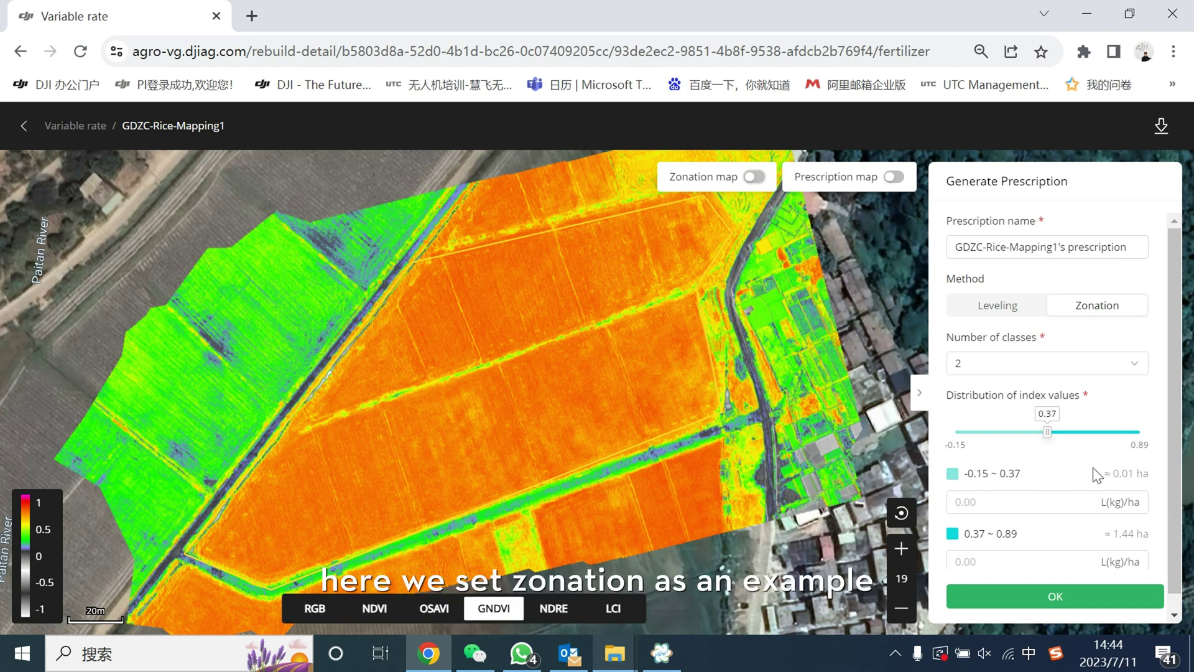
{"action": "scroll", "coordinate": [1092, 467], "scroll_direction": "down", "scroll_amount": 1}
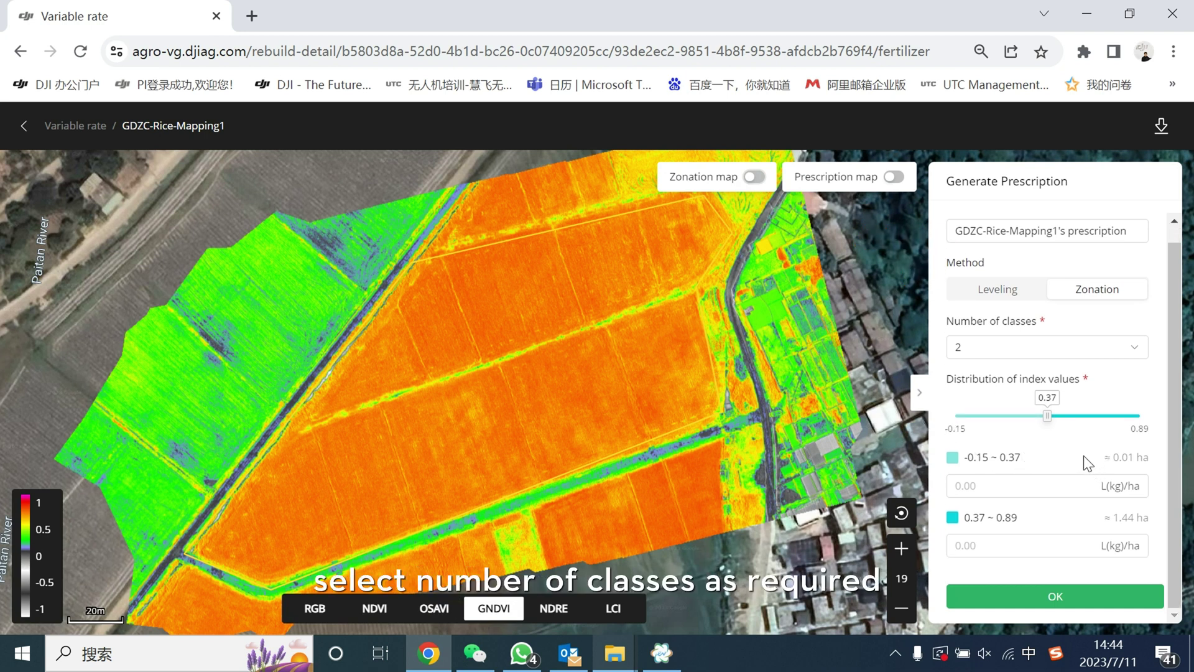
{"action": "left_click_drag", "start_coordinate": [1047, 411], "coordinate": [1131, 414]}
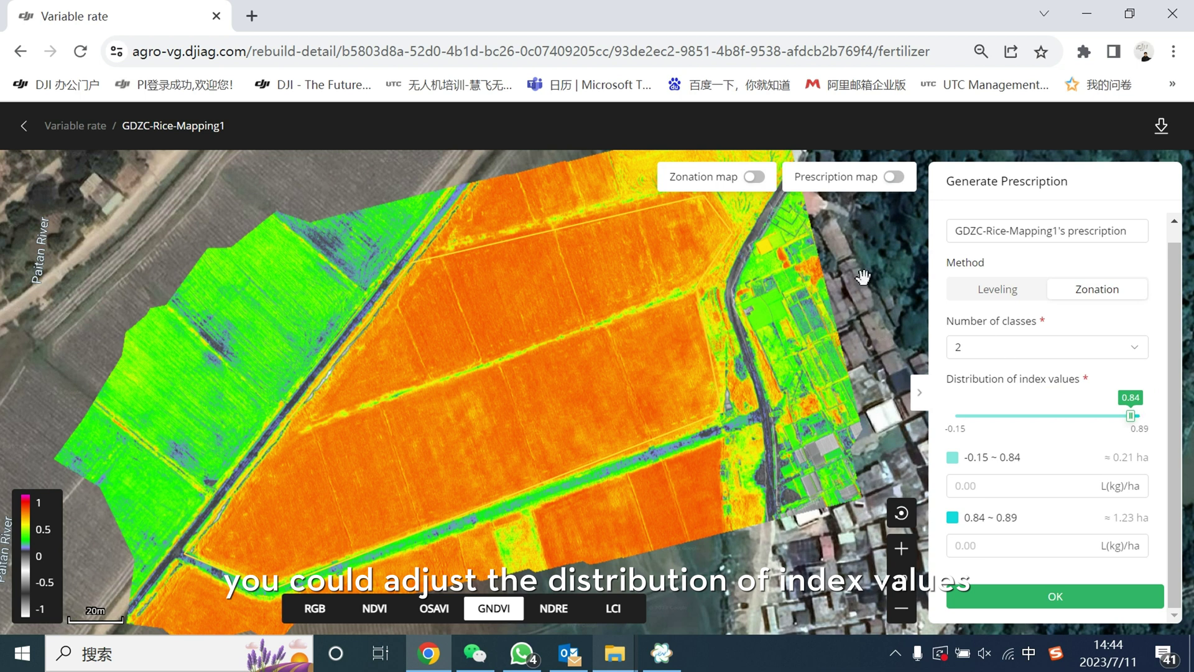
{"action": "left_click", "coordinate": [764, 178]}
{"action": "left_click_drag", "start_coordinate": [1131, 412], "coordinate": [1061, 410]}
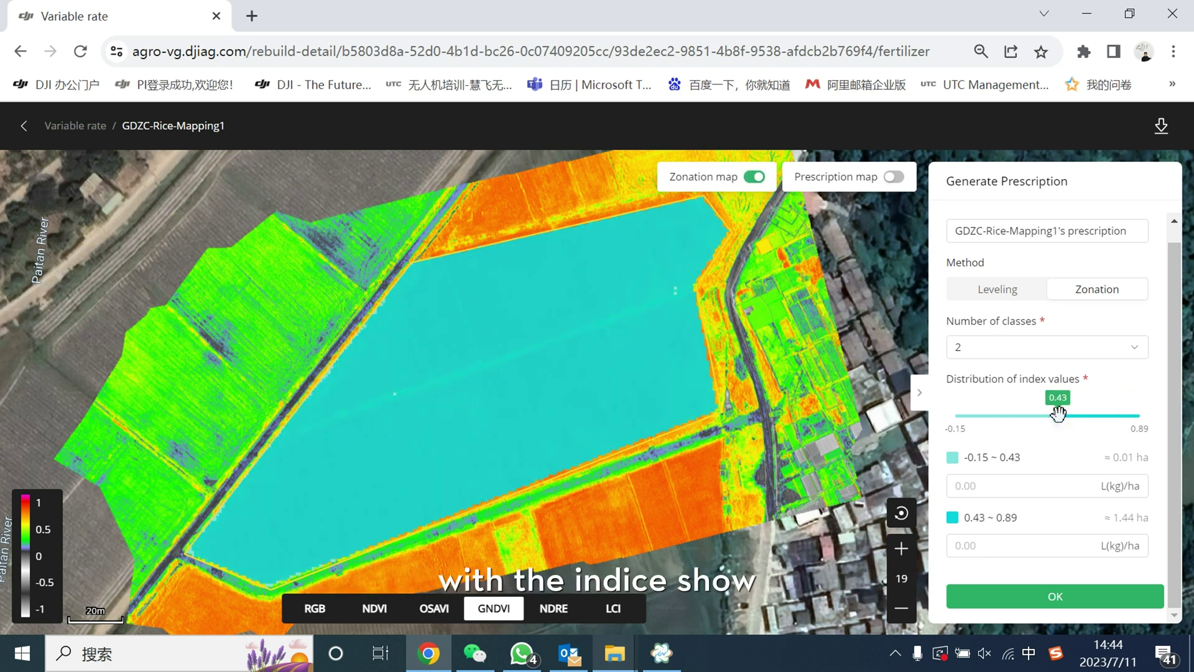
{"action": "left_click", "coordinate": [754, 179]}
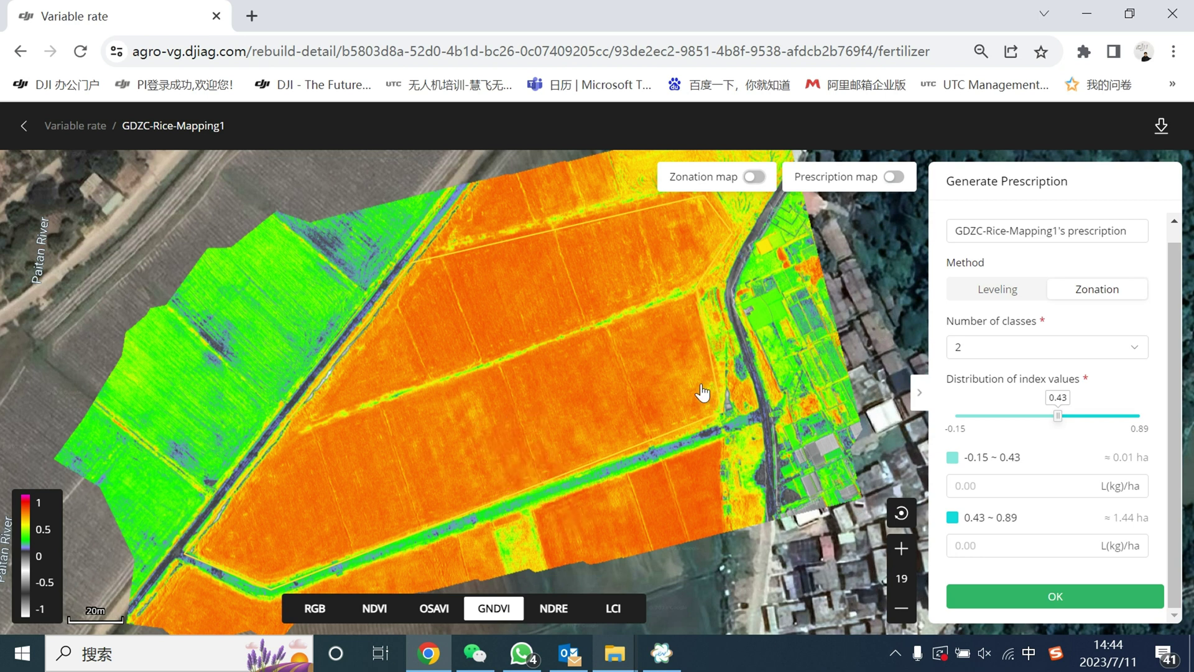
{"action": "left_click", "coordinate": [755, 177]}
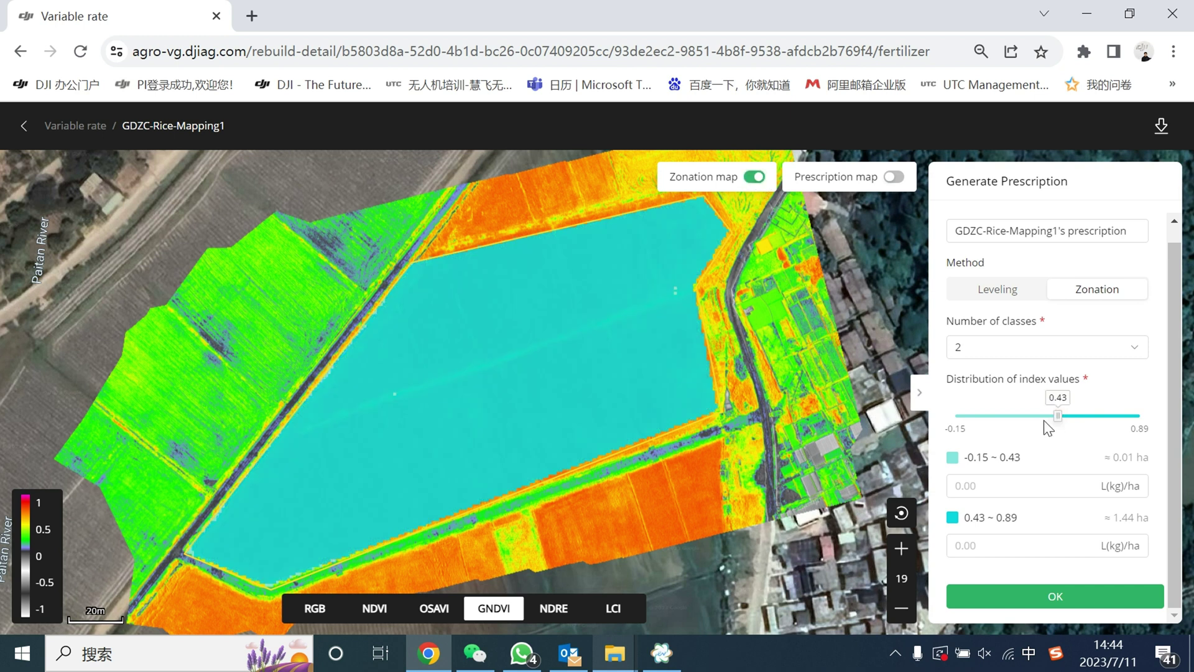
{"action": "mouse_move", "coordinate": [1057, 416]}
{"action": "left_mouse_down"}
{"action": "mouse_move", "coordinate": [976, 418]}
{"action": "mouse_move", "coordinate": [1131, 416]}
{"action": "mouse_move", "coordinate": [1108, 416]}
{"action": "left_mouse_up"}
{"action": "left_click", "coordinate": [1035, 485]}
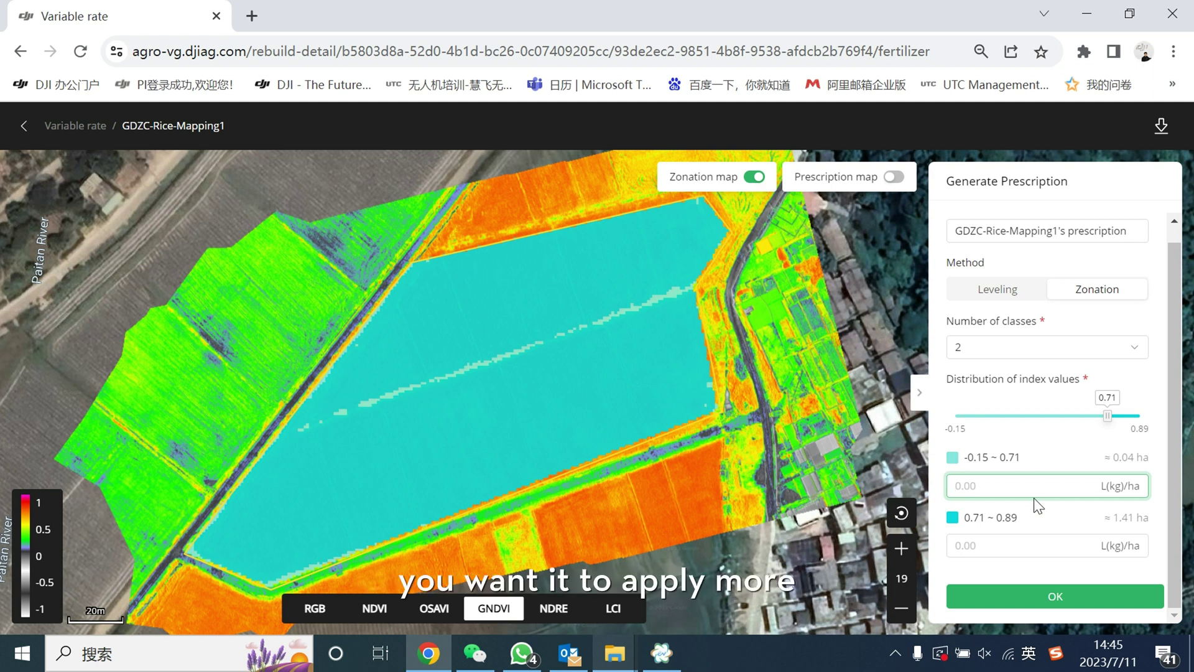
Step: Enter rates of 15 and 10 L(kg)/ha for the two zones and generate the prescription map
{"action": "type", "text": "20"}
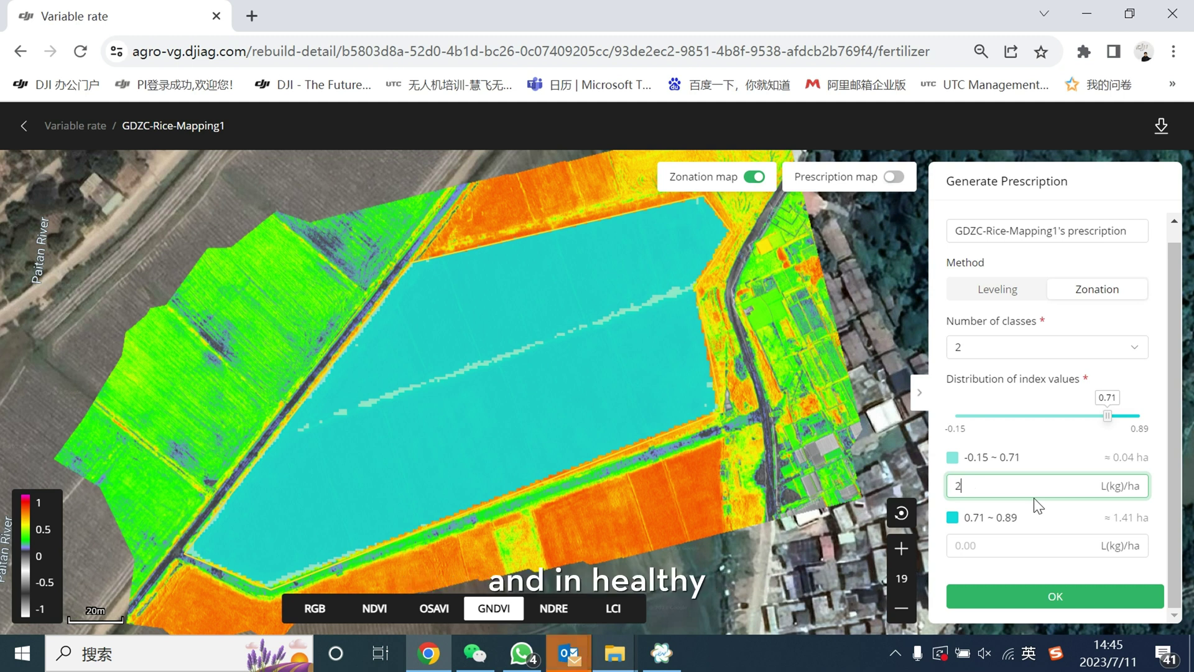
{"action": "left_click", "coordinate": [1033, 545]}
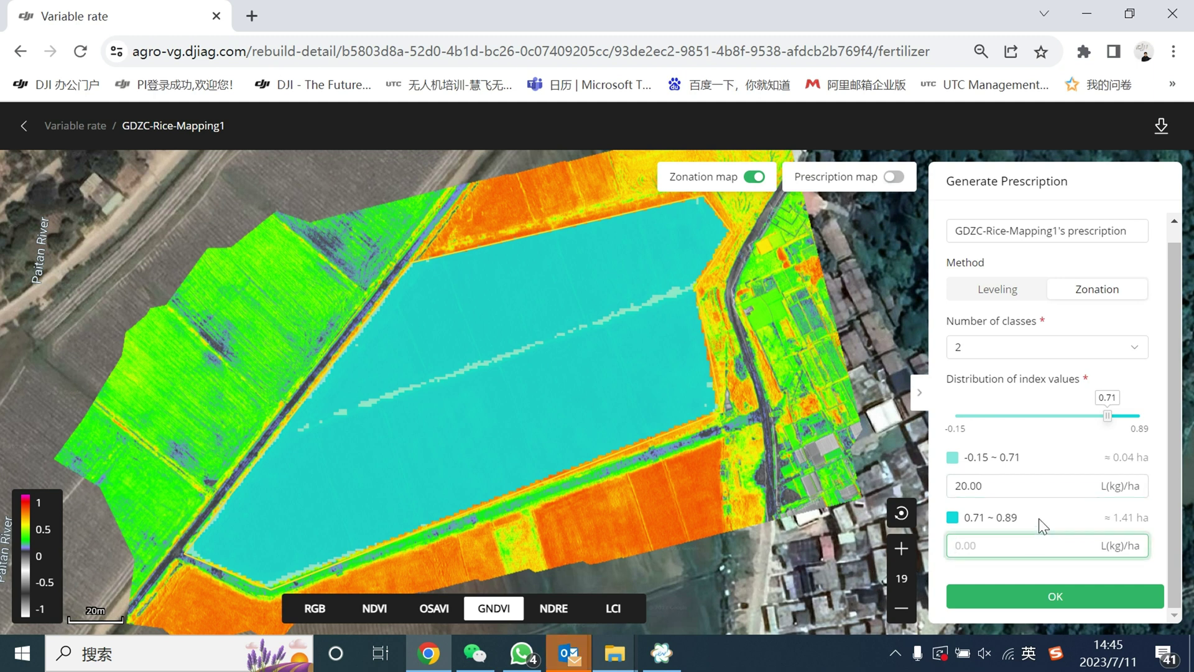
{"action": "type", "text": "10"}
{"action": "left_click_drag", "start_coordinate": [1003, 485], "coordinate": [957, 487]}
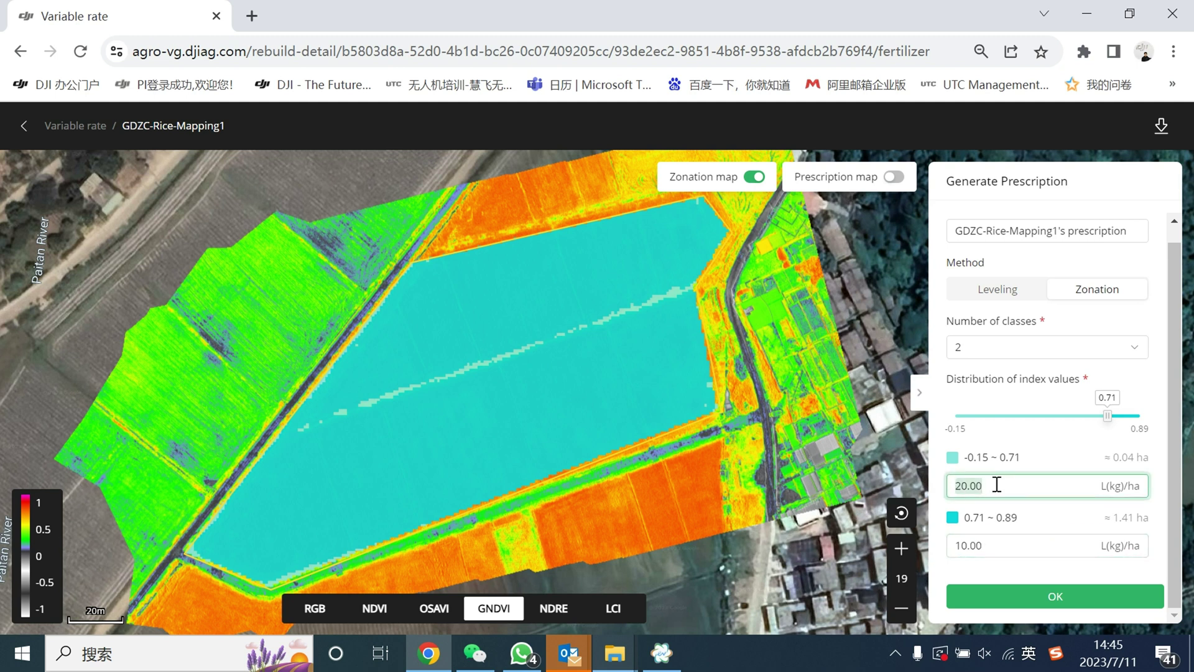
{"action": "type", "text": "15"}
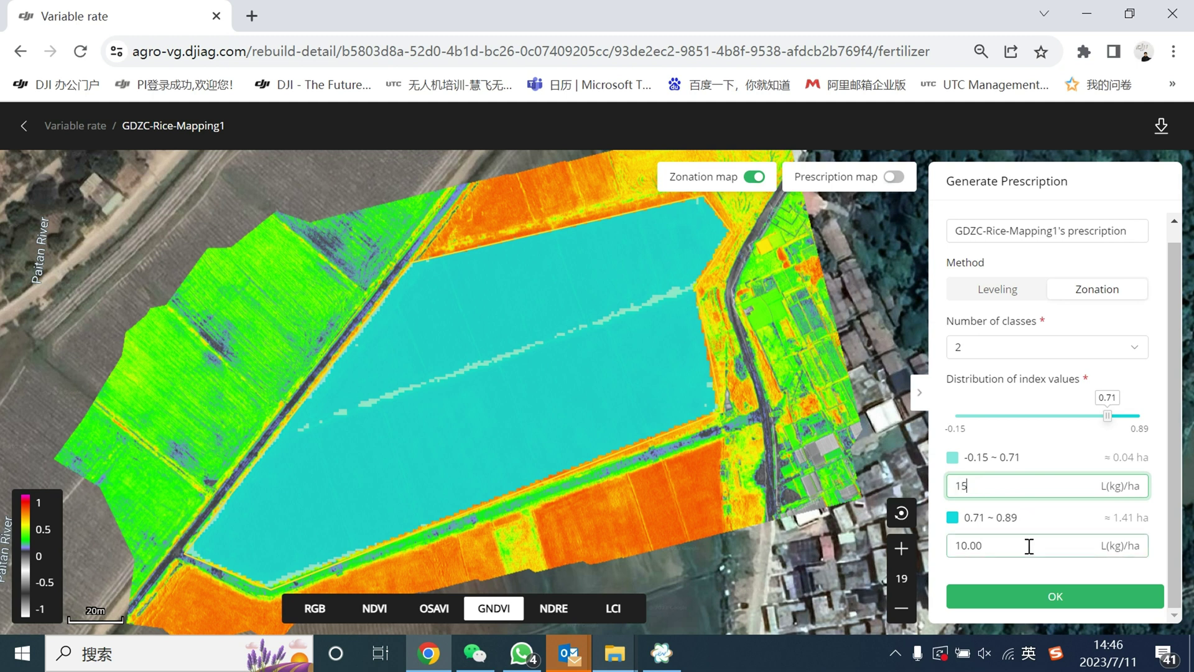
{"action": "left_click", "coordinate": [1028, 545]}
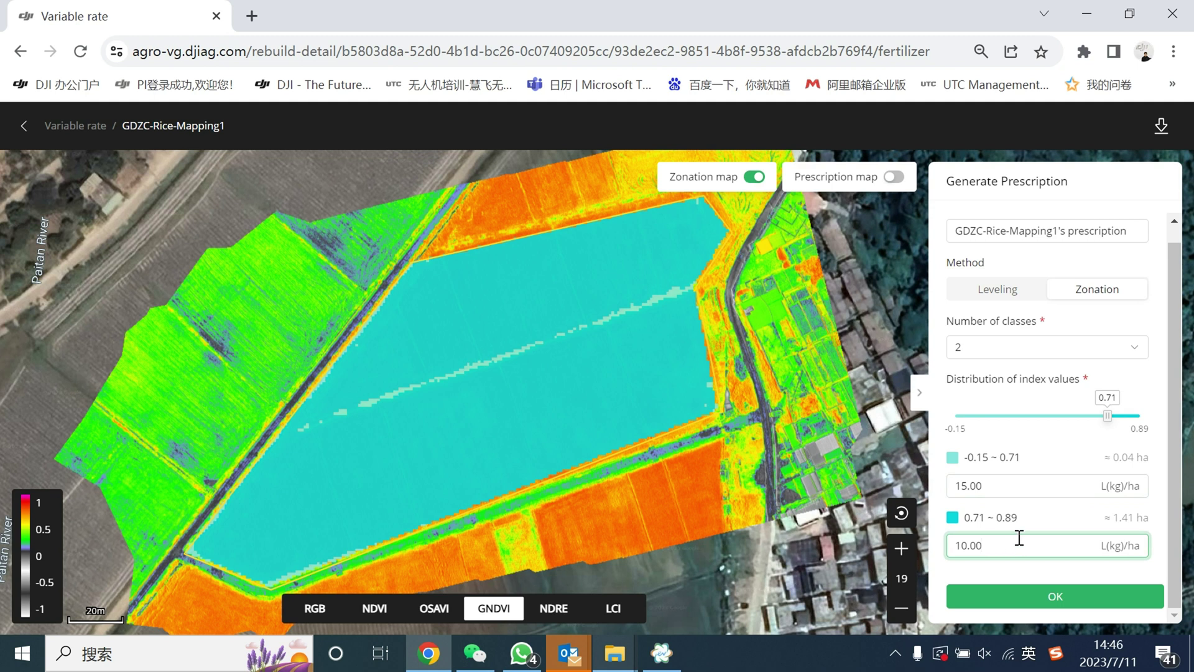
{"action": "double_click", "coordinate": [976, 545]}
{"action": "type", "text": "10.00"}
{"action": "left_click", "coordinate": [1077, 601]}
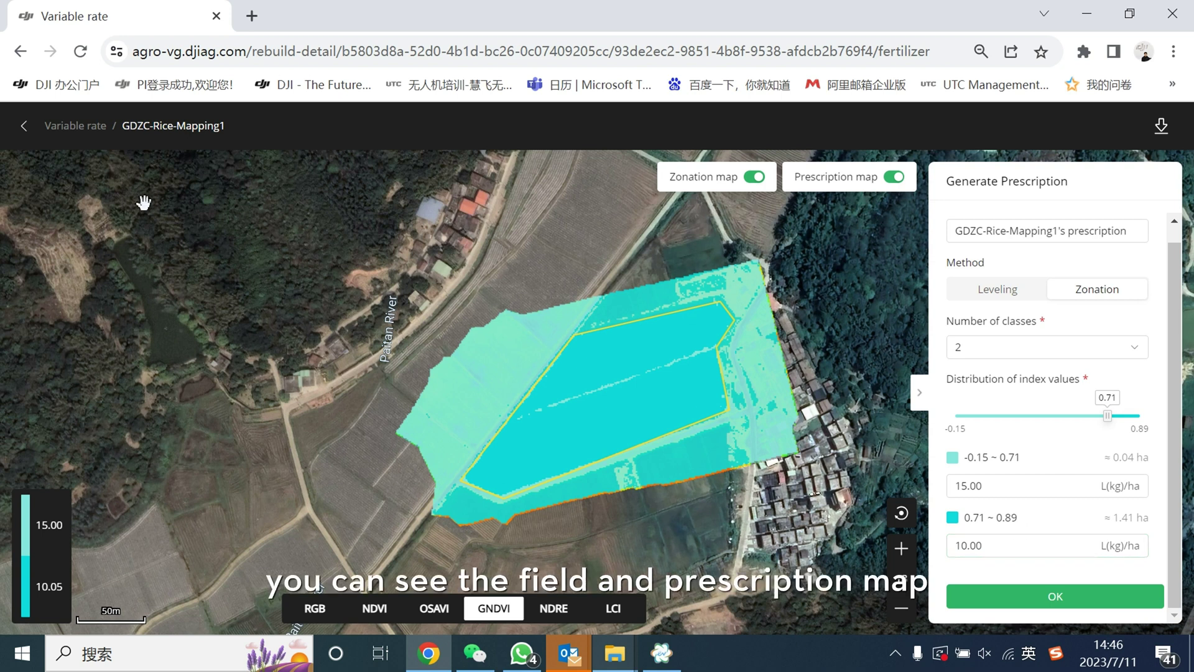
Step: Go back from the prescription editor to the field overview
{"action": "left_click", "coordinate": [25, 129]}
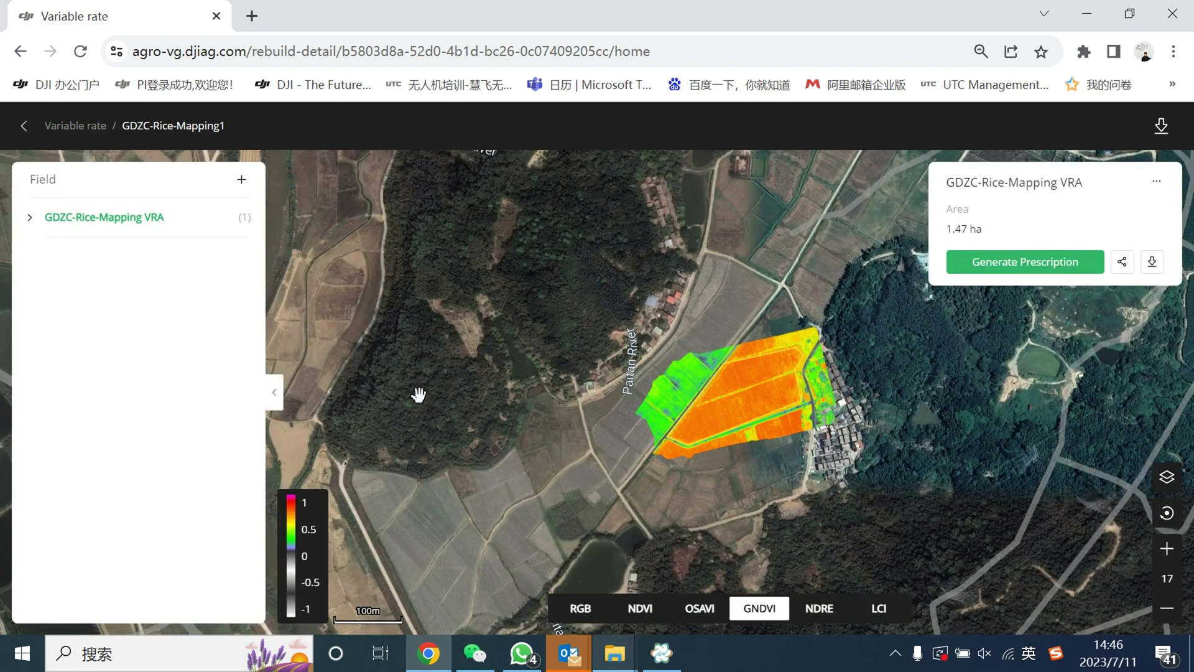
Step: Share the GDZC-Rice-Mapping VRA field data with the recipient's e-mail address
{"action": "left_click", "coordinate": [31, 218]}
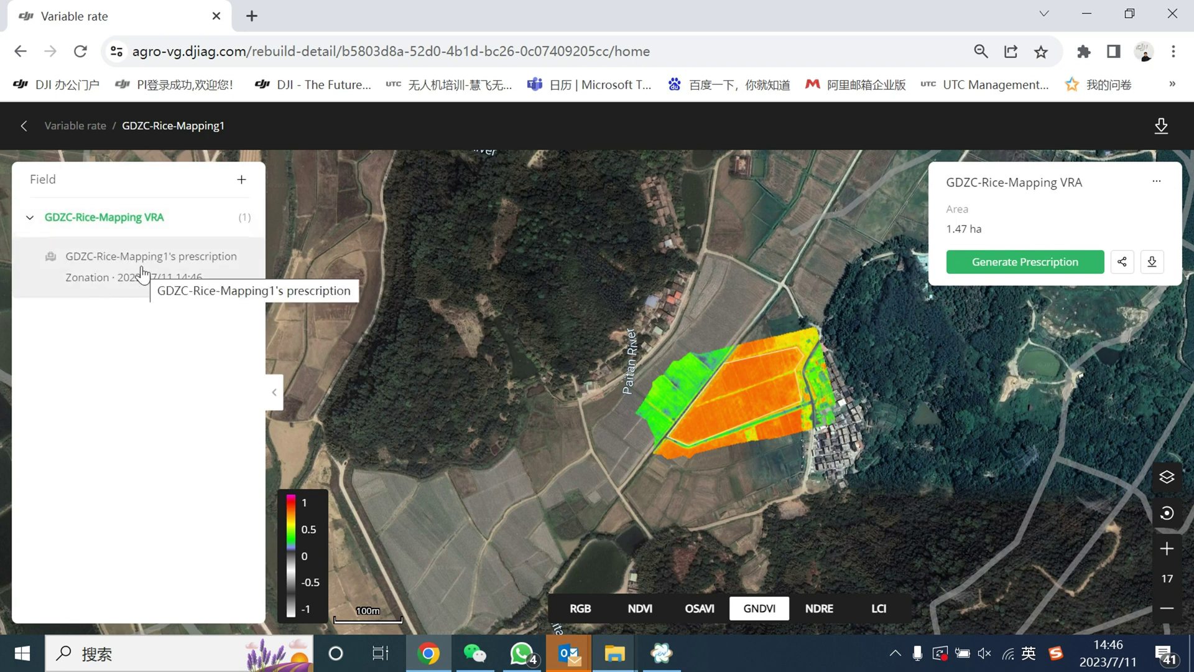
{"action": "left_click", "coordinate": [143, 228]}
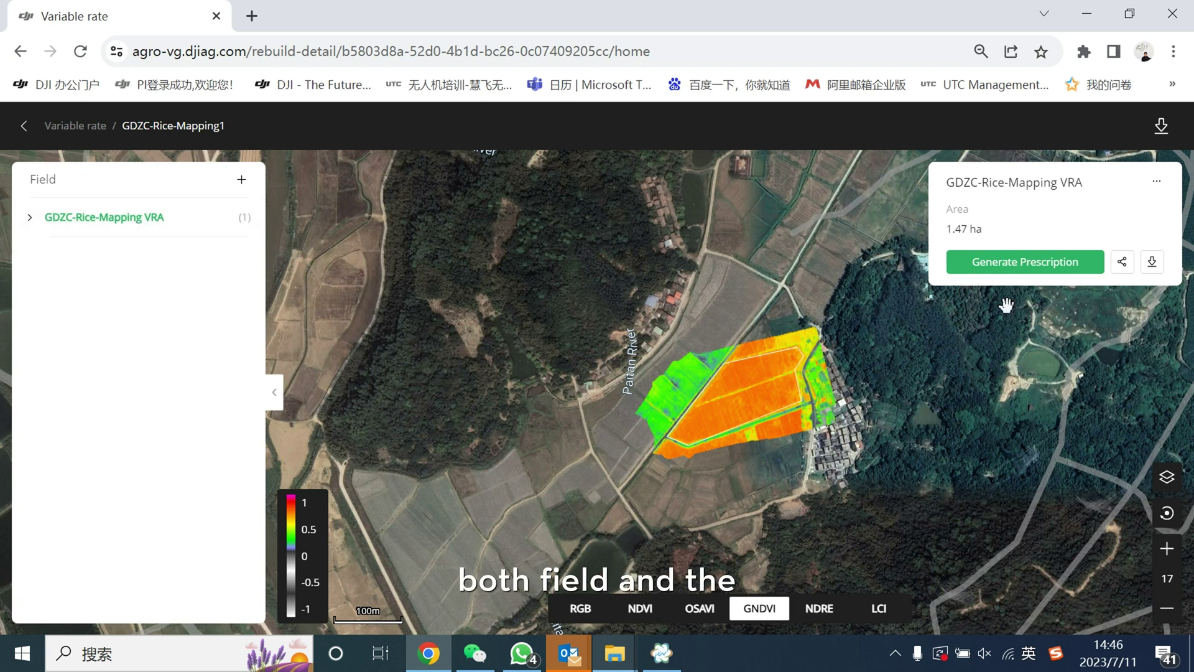
{"action": "left_click", "coordinate": [1122, 262]}
{"action": "left_click", "coordinate": [633, 388]}
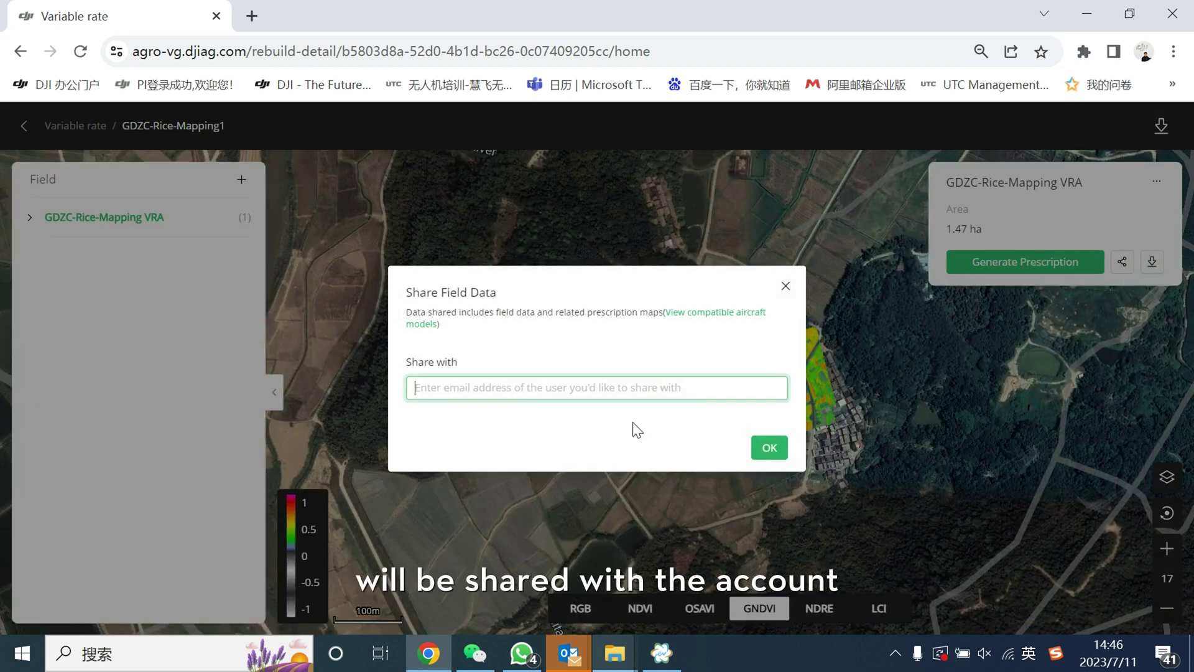
{"action": "key", "text": "ctrl+v"}
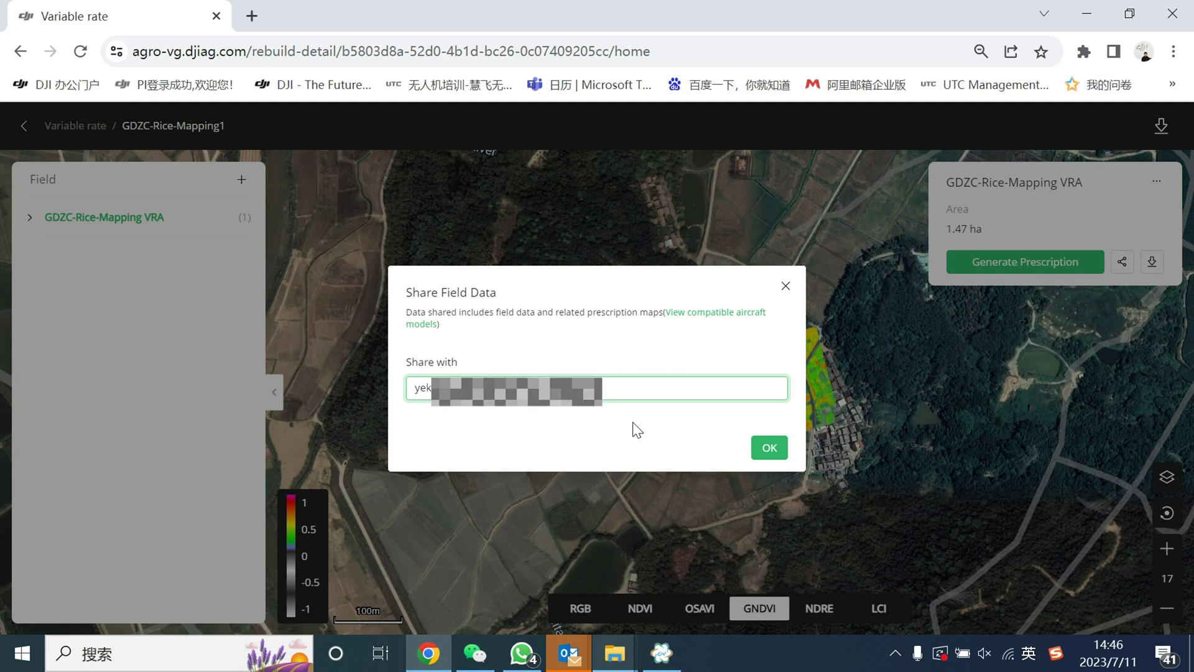
{"action": "left_click", "coordinate": [767, 448]}
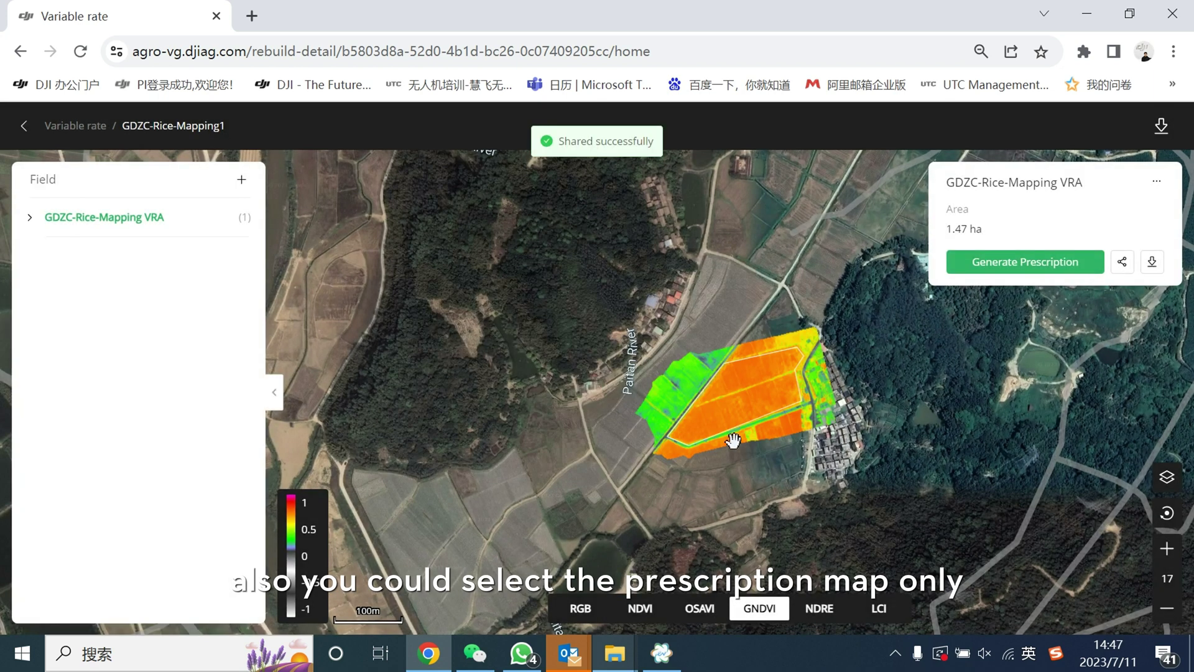
Step: Share the field's zonation prescription map with the recipient's e-mail address
{"action": "left_click", "coordinate": [30, 217]}
{"action": "left_click", "coordinate": [144, 278]}
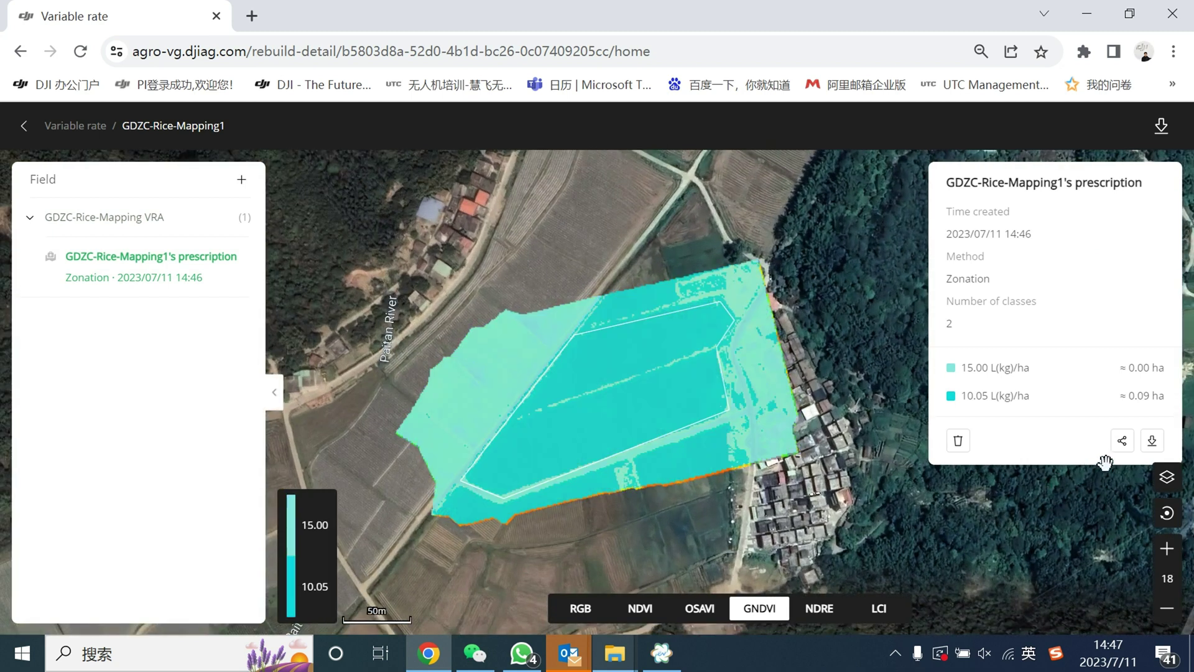
{"action": "left_click", "coordinate": [1122, 443]}
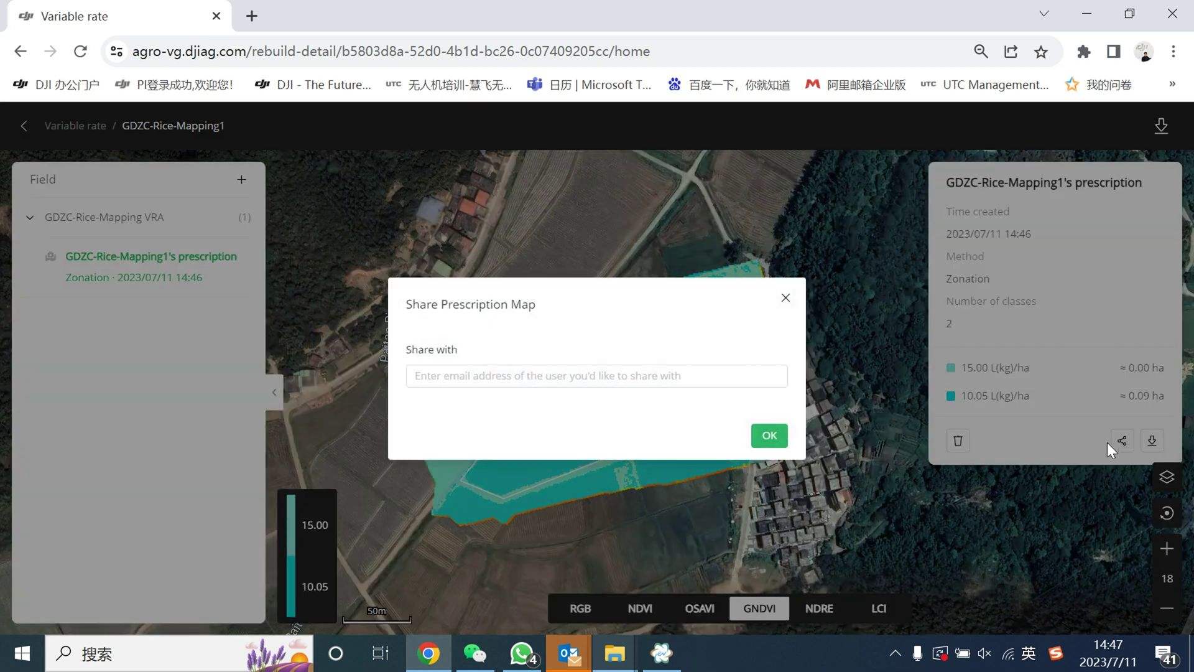
{"action": "left_click", "coordinate": [653, 376]}
{"action": "left_click", "coordinate": [652, 376]}
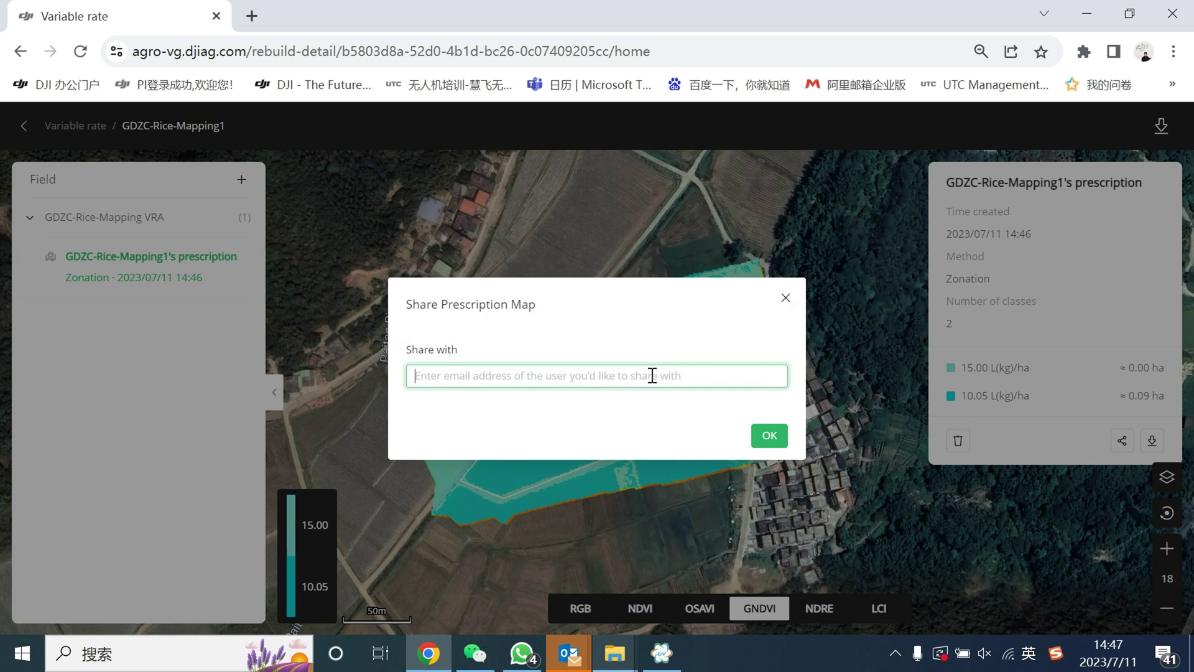
{"action": "type", "text": "yek"}
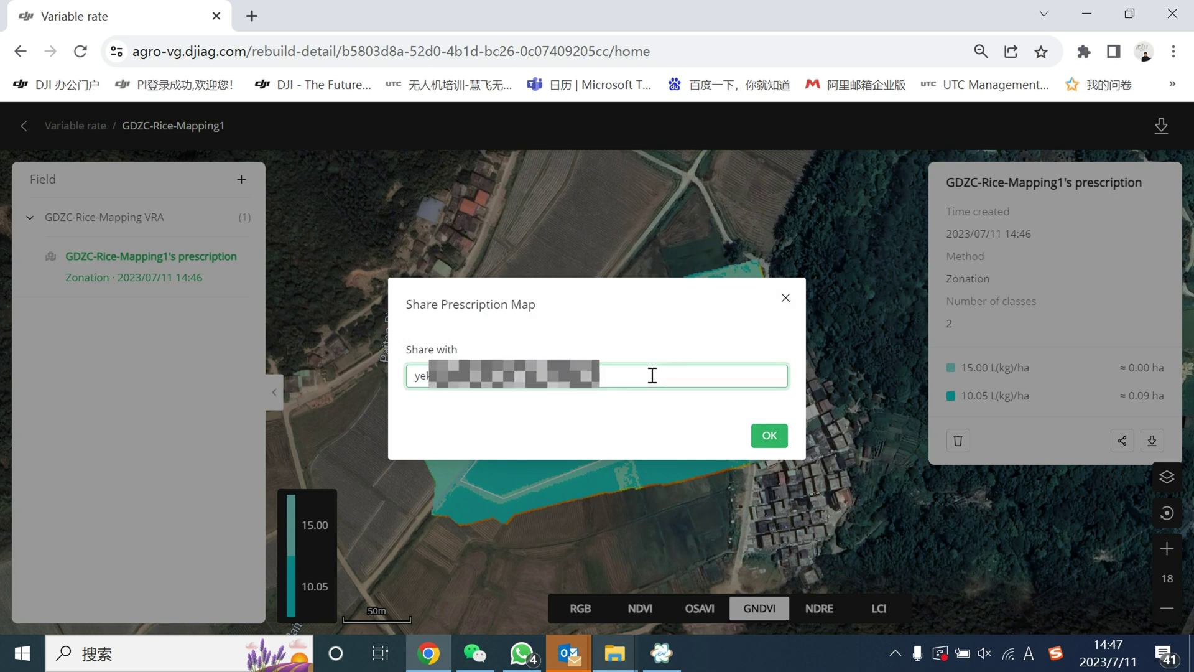
{"action": "left_click", "coordinate": [769, 435]}
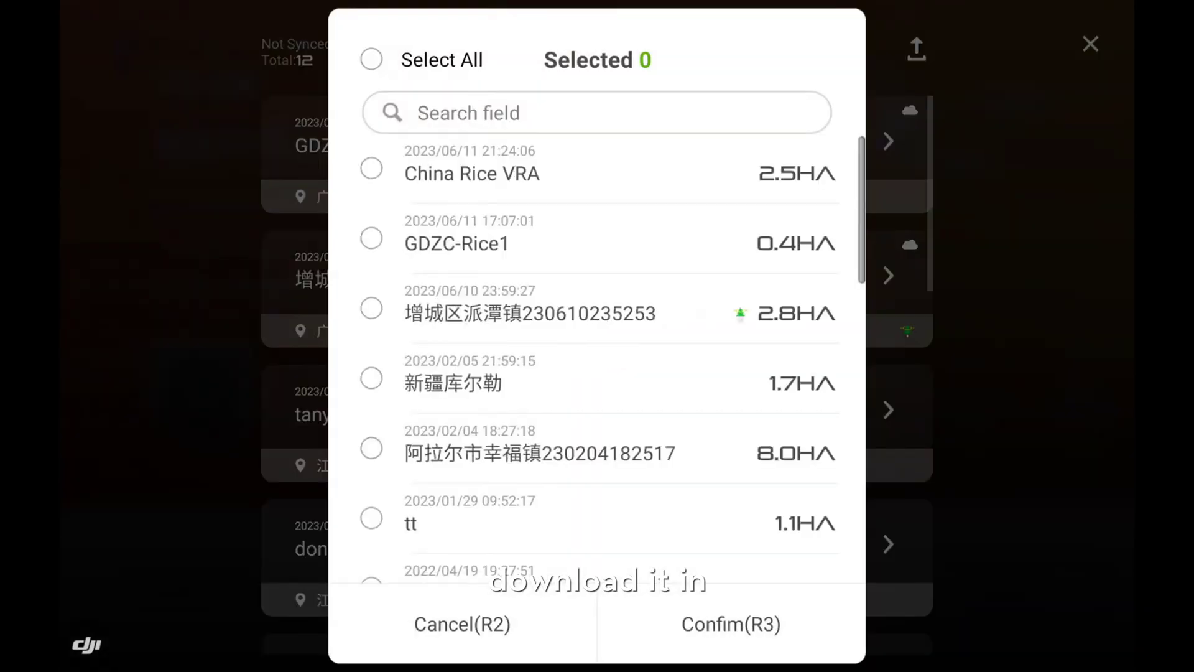
Step: Download the China Rice VRA field and import its prescription map from the Cloud tab
{"action": "left_click", "coordinate": [642, 154]}
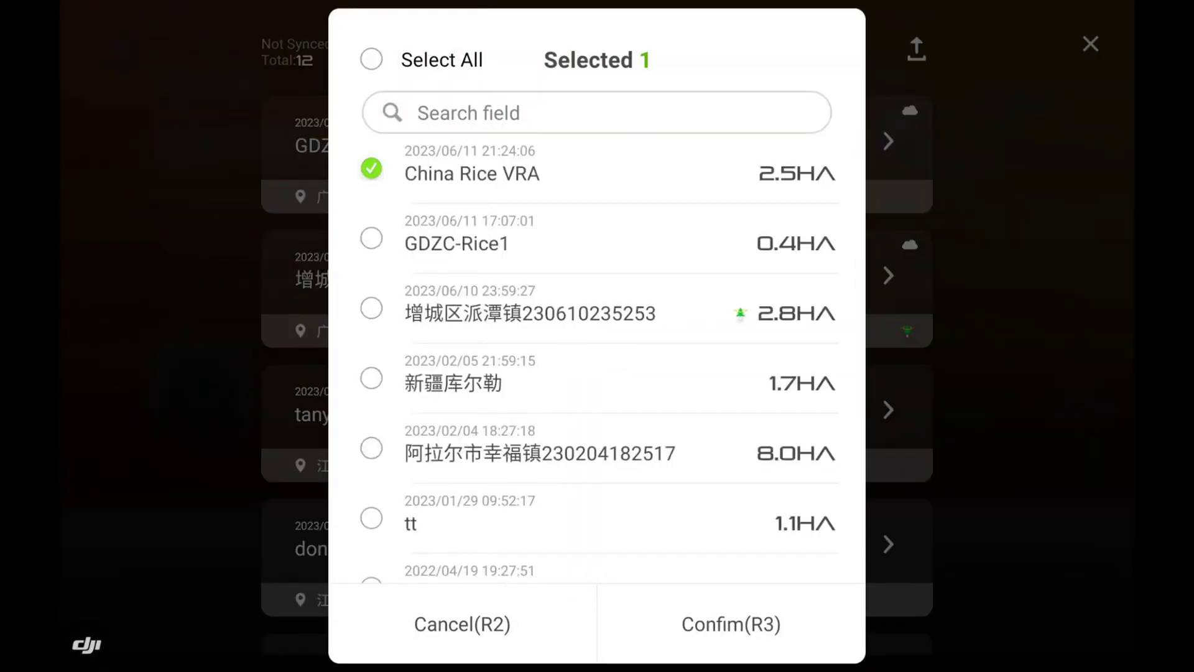
{"action": "left_click", "coordinate": [731, 624]}
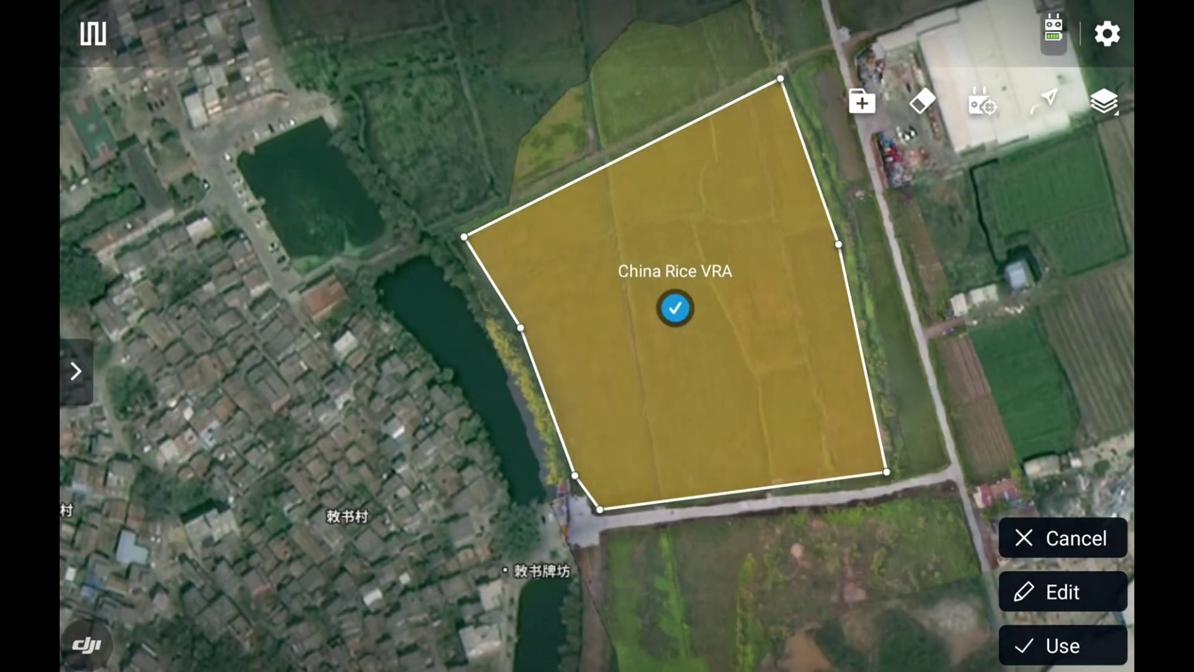
{"action": "left_click", "coordinate": [862, 101]}
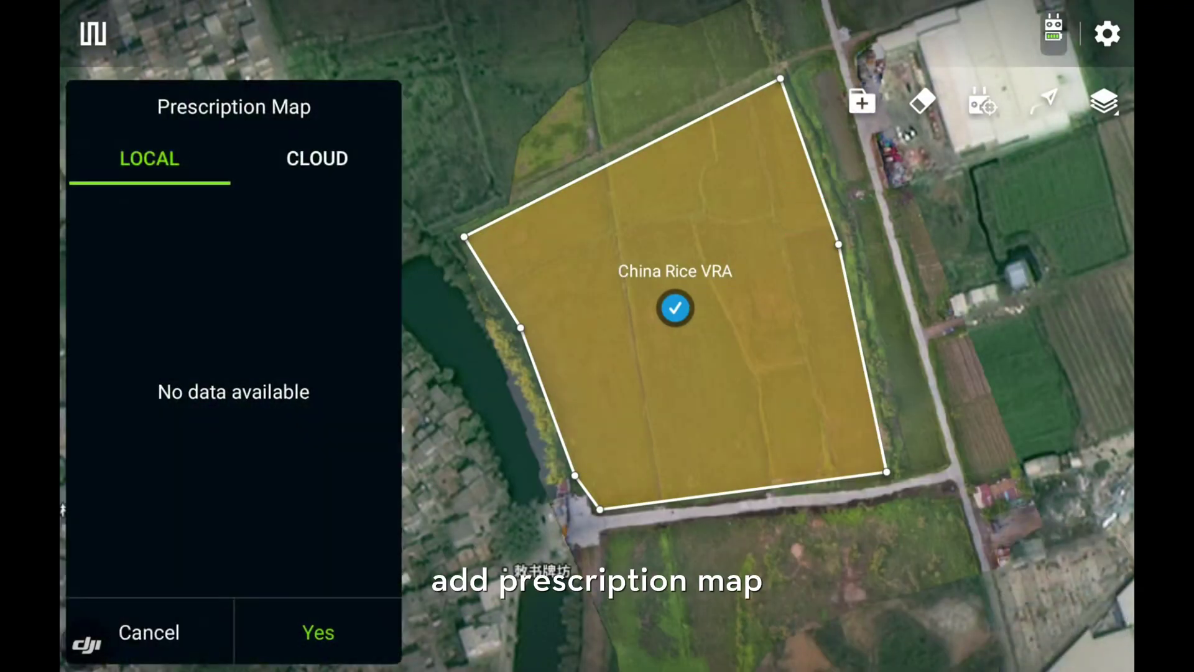
{"action": "left_click", "coordinate": [317, 158]}
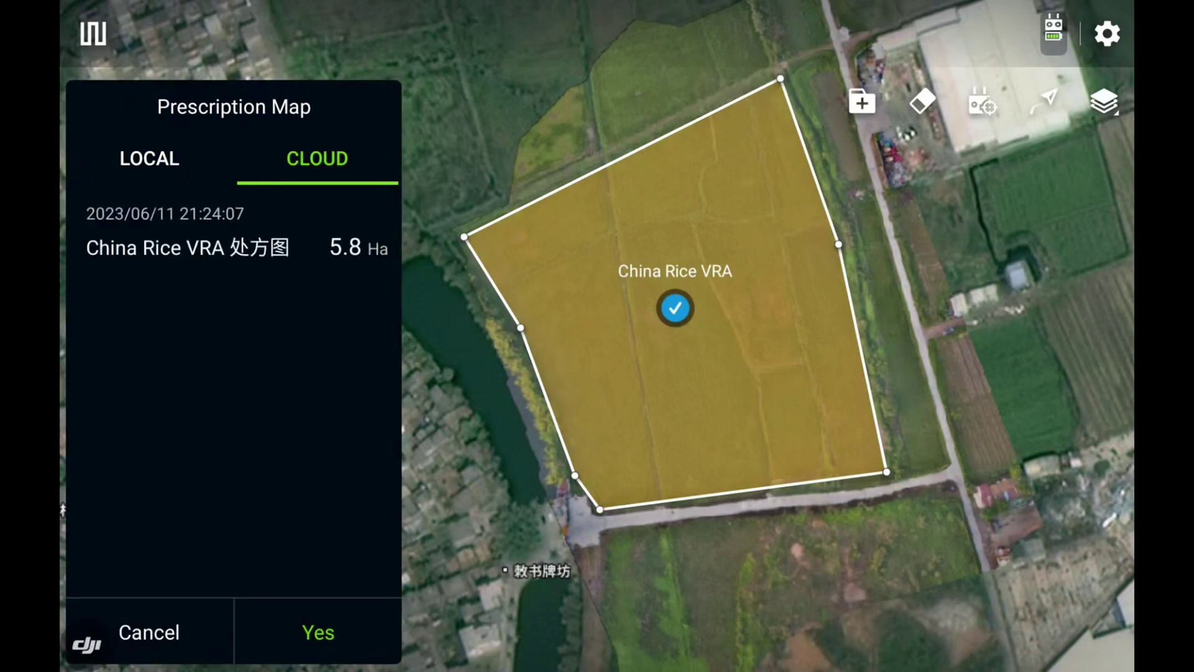
{"action": "left_click", "coordinate": [280, 226]}
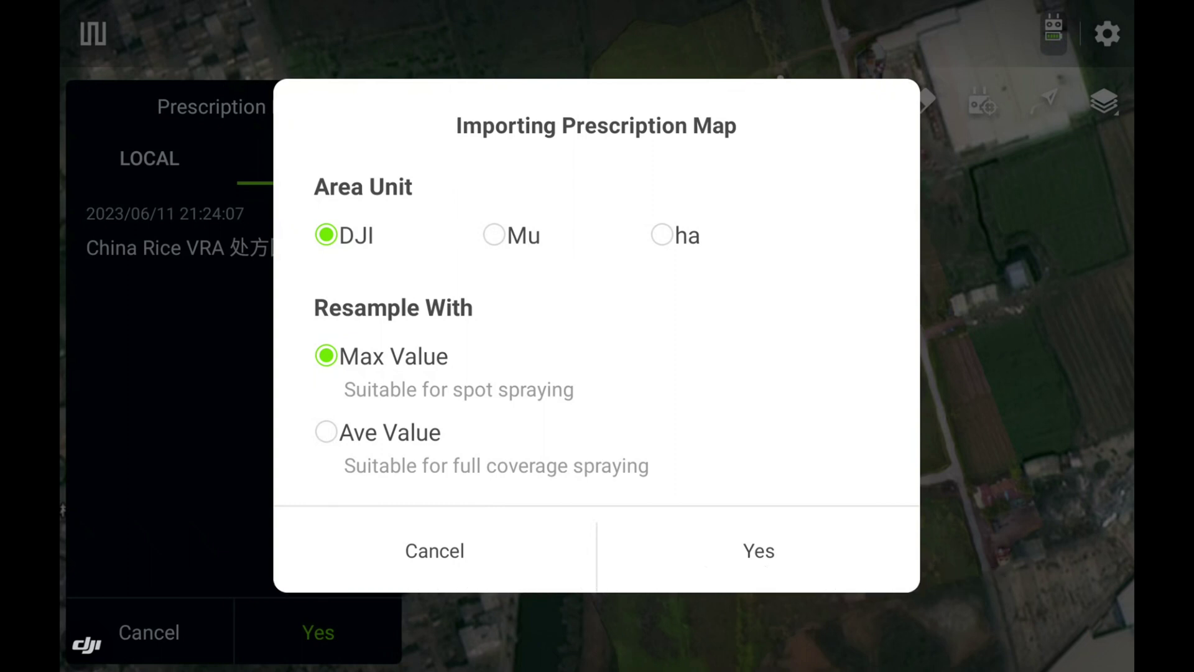
Step: Import the prescription map using Ave Value resampling and return to the field view
{"action": "left_click", "coordinate": [402, 432]}
{"action": "left_click", "coordinate": [758, 550]}
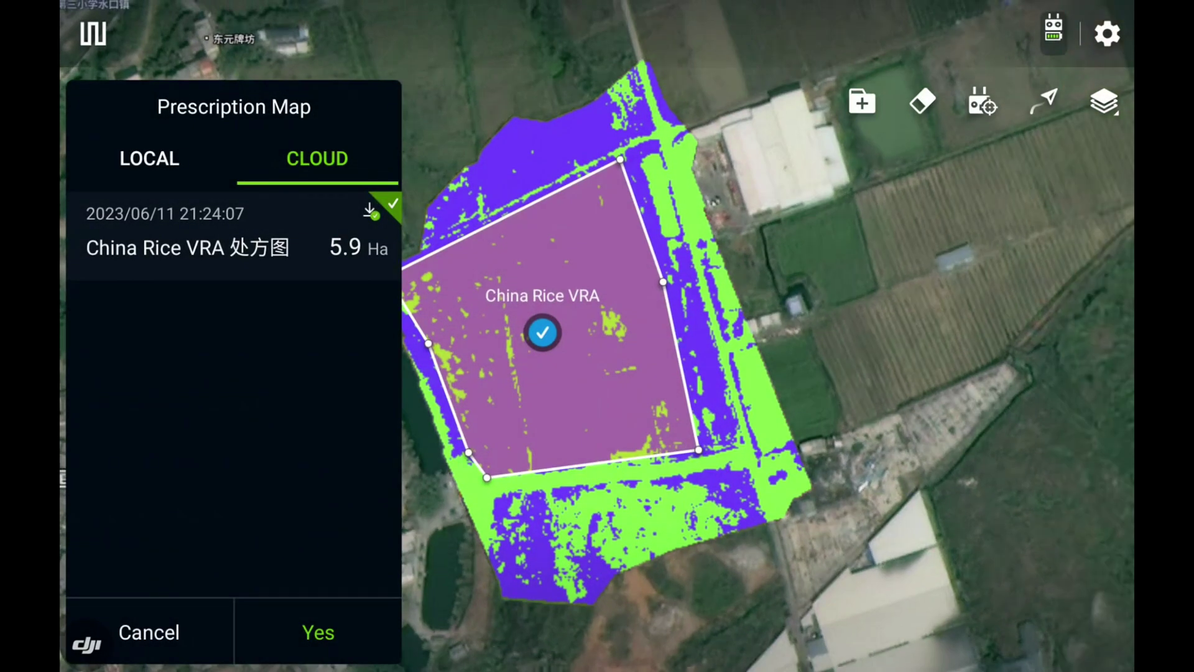
{"action": "left_click", "coordinate": [318, 632]}
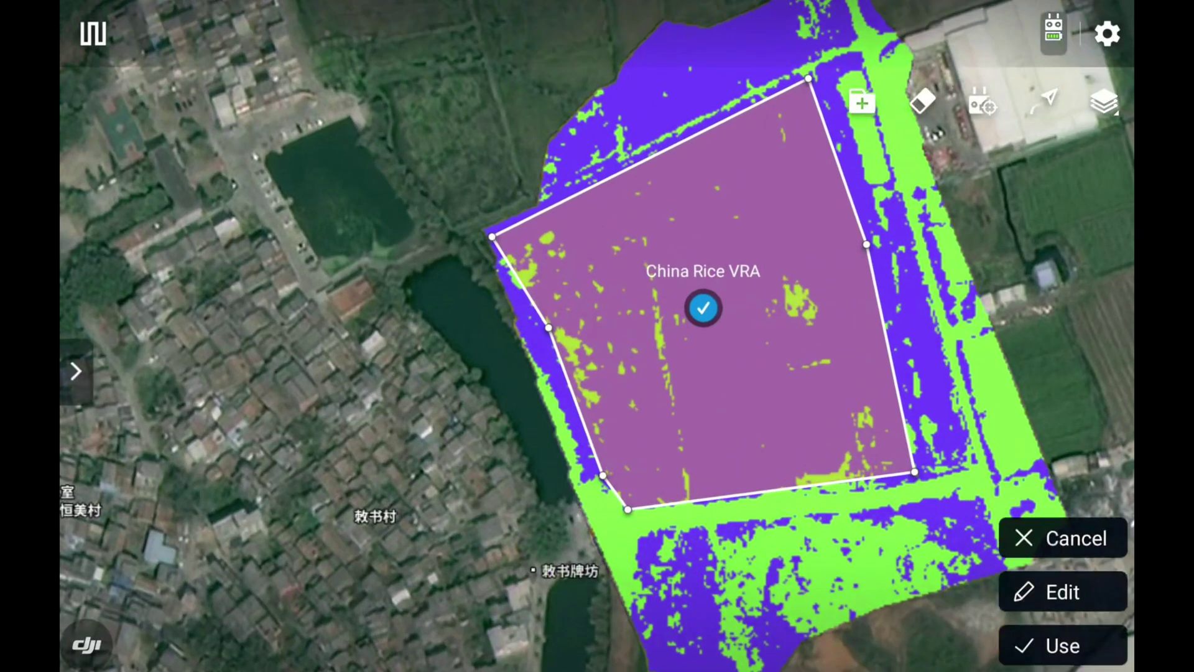
Step: Plan a spray task on the field with 300 µm droplet size and 1.8 m/s flight speed
{"action": "left_click", "coordinate": [1063, 645]}
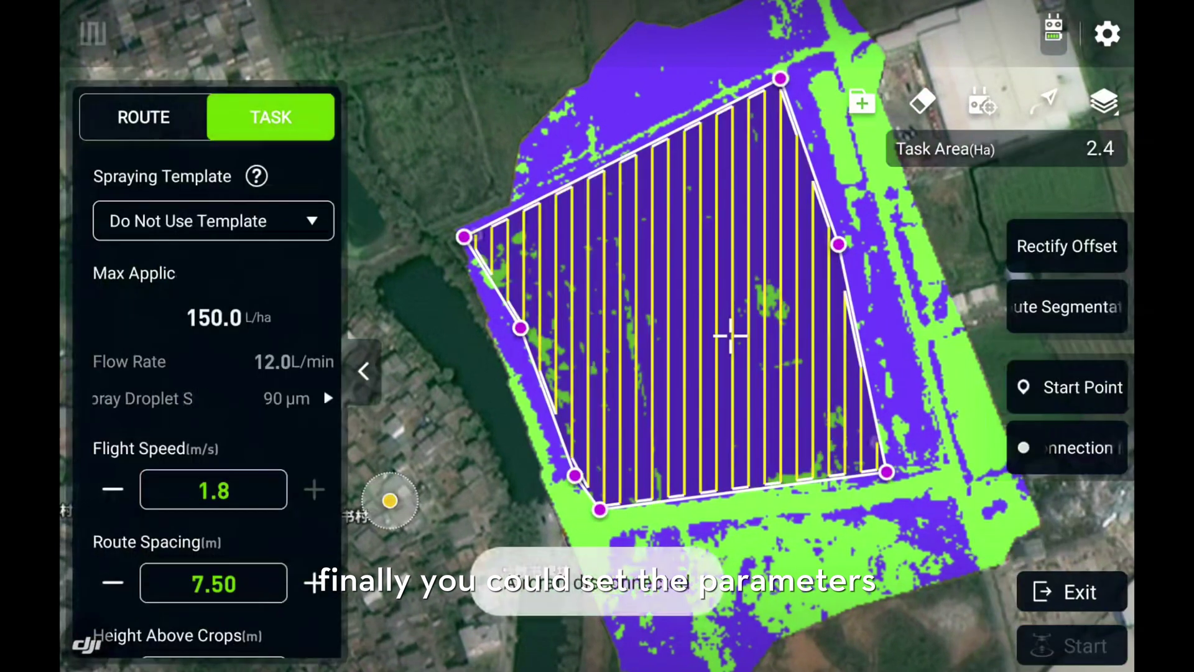
{"action": "left_click", "coordinate": [323, 386]}
{"action": "left_click", "coordinate": [597, 599]}
{"action": "left_click_drag", "start_coordinate": [213, 555], "coordinate": [214, 416]}
{"action": "left_click", "coordinate": [214, 626]}
{"action": "type", "text": "1.8"}
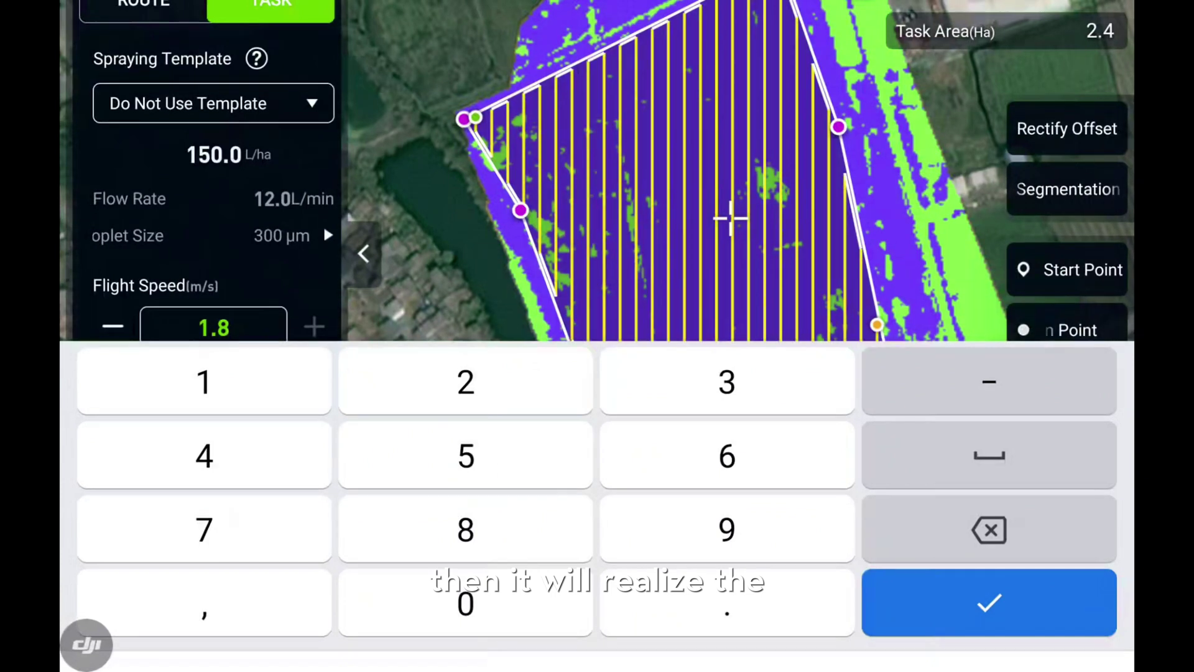